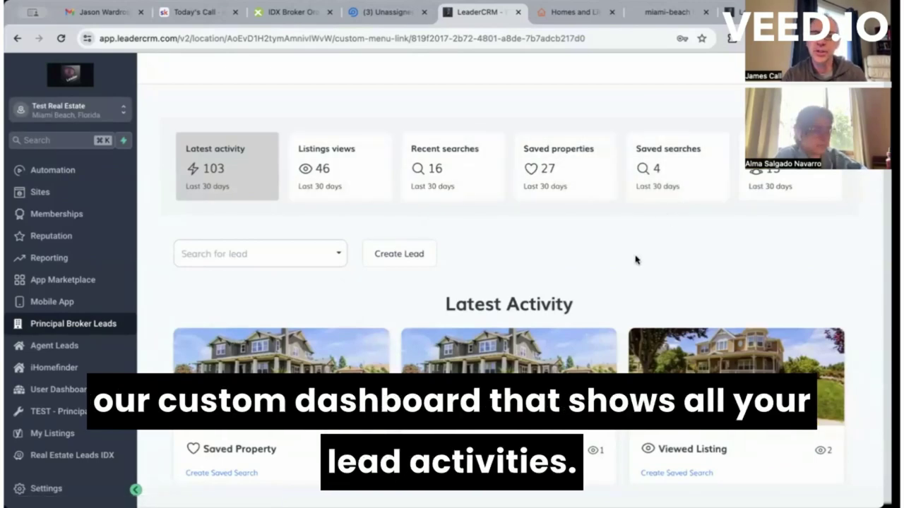
# Filter the lead activity dashboard to a single lead by searching "bre" and choosing the second suggested lead
pyautogui.scroll(-5, 635, 260)
pyautogui.scroll(4, 635, 259)
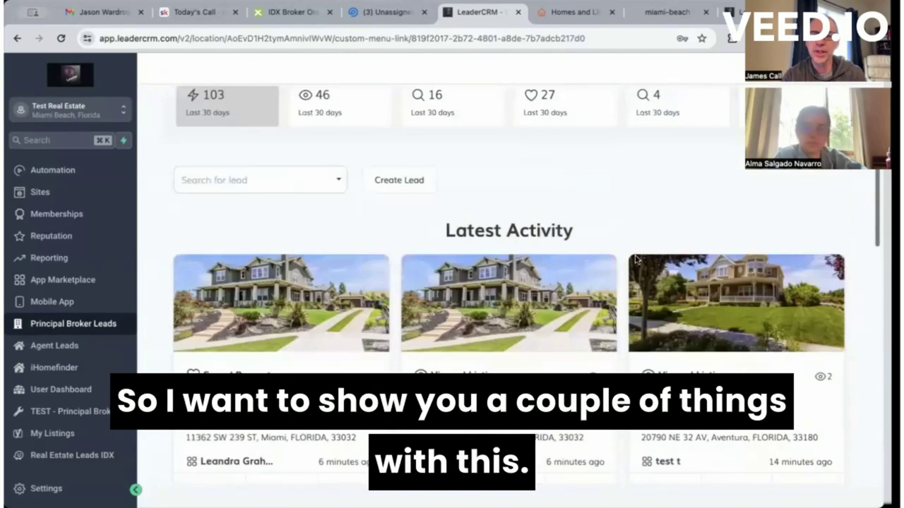
pyautogui.scroll(1, 635, 260)
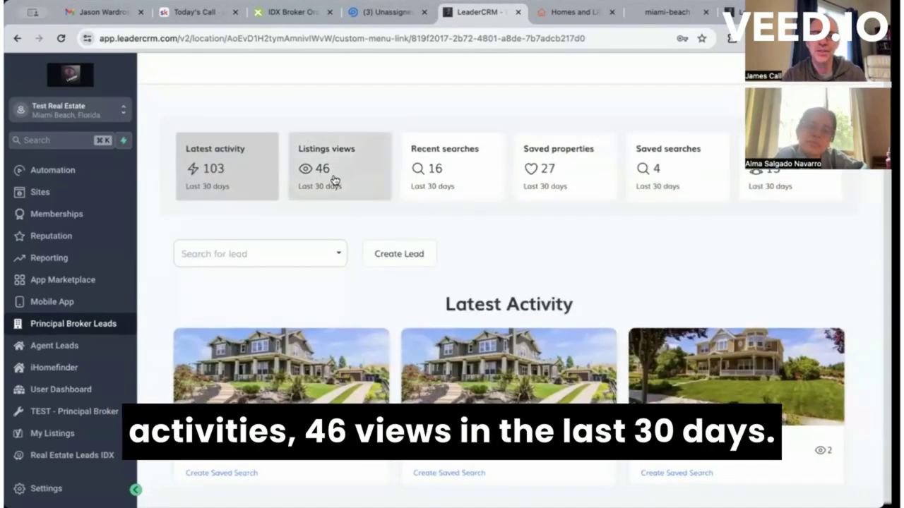
pyautogui.click(275, 258)
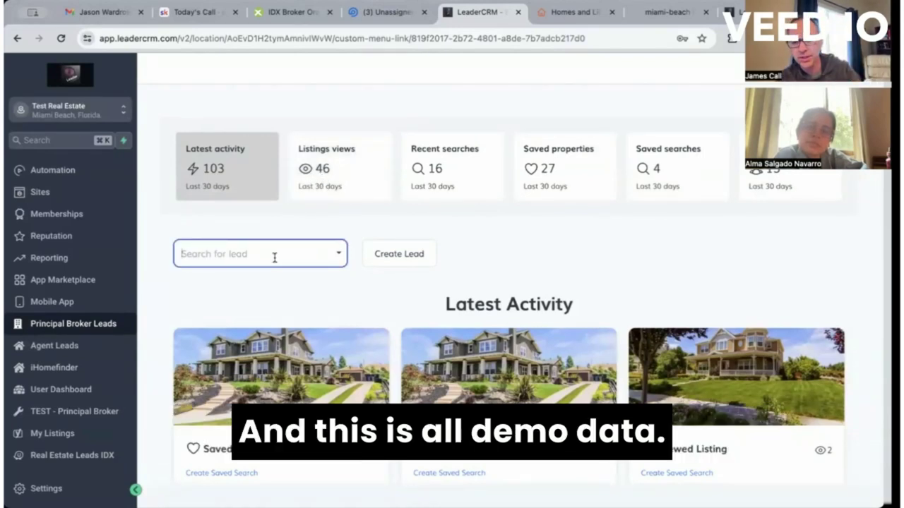
pyautogui.write('bre')
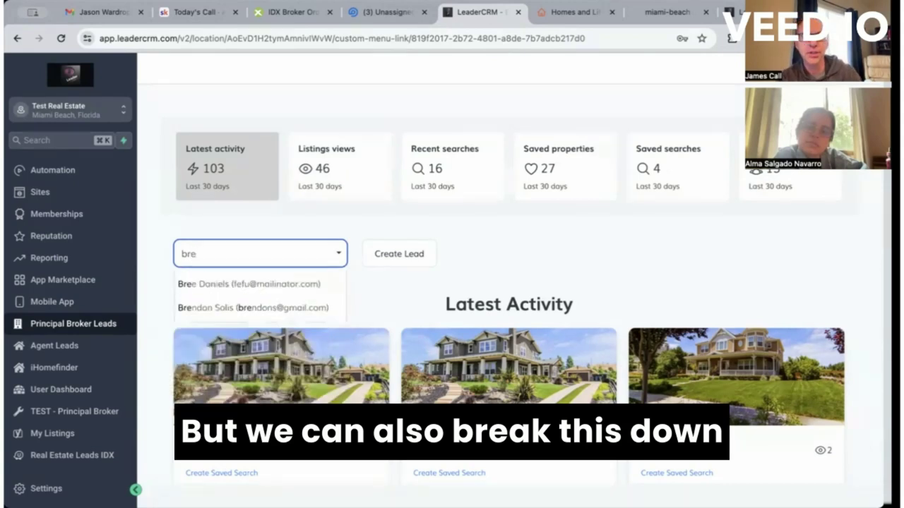
pyautogui.click(211, 308)
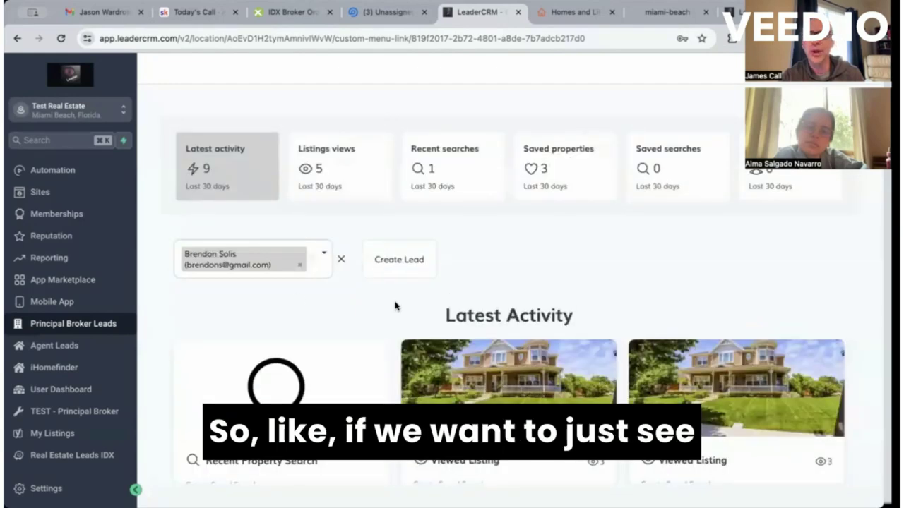
# Create a saved search from the lead's $669,000 saved property in Coral Gables, naming it with the lead's first name and 669
pyautogui.scroll(-3, 615, 345)
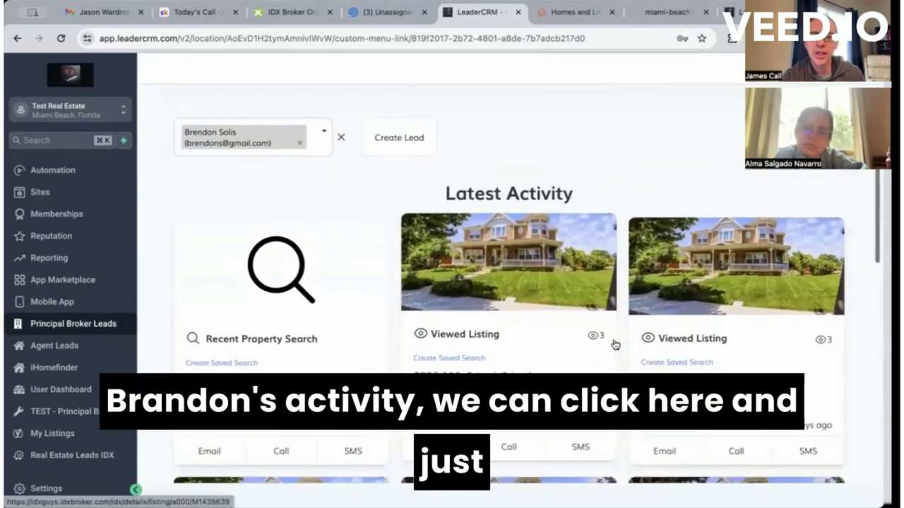
pyautogui.scroll(-3, 615, 344)
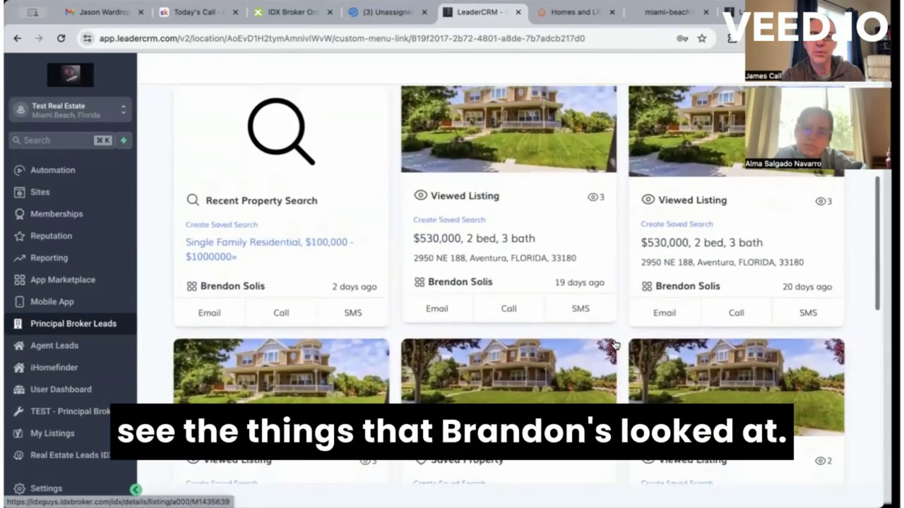
pyautogui.scroll(5, 615, 345)
pyautogui.scroll(-3, 615, 344)
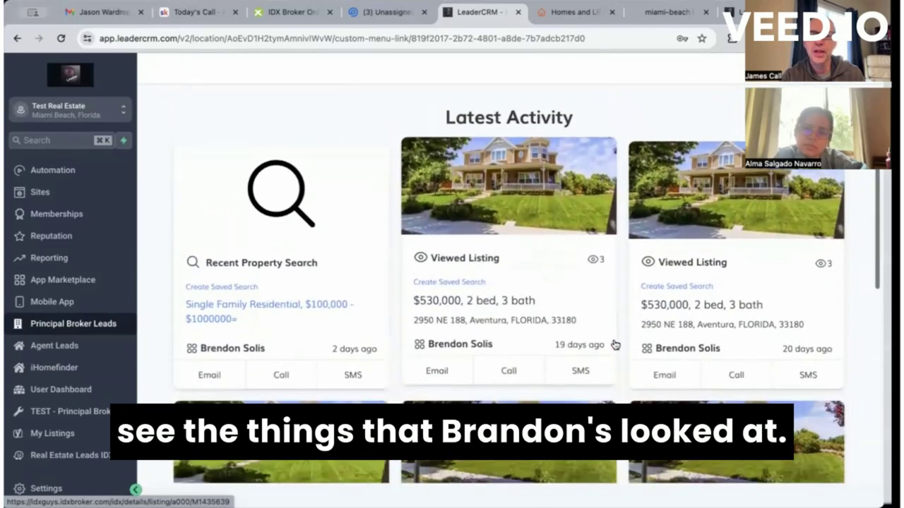
pyautogui.scroll(-1, 615, 345)
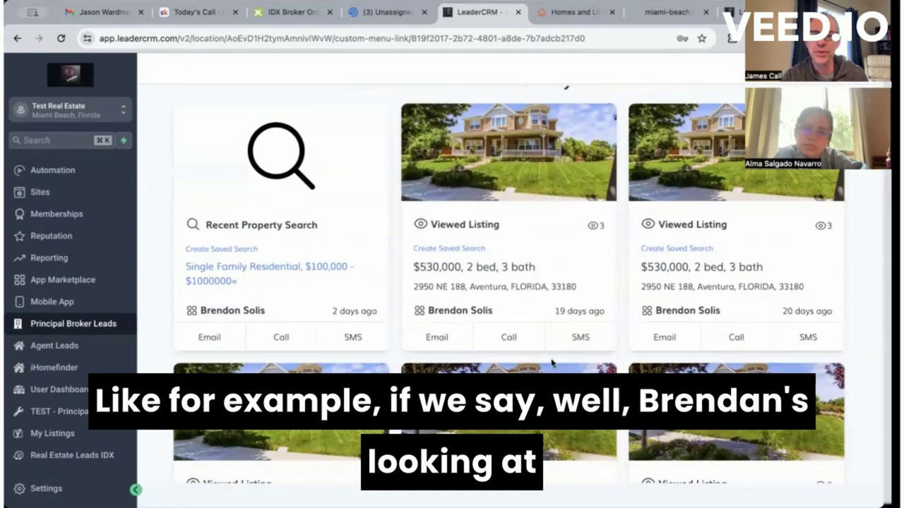
pyautogui.scroll(-5, 557, 363)
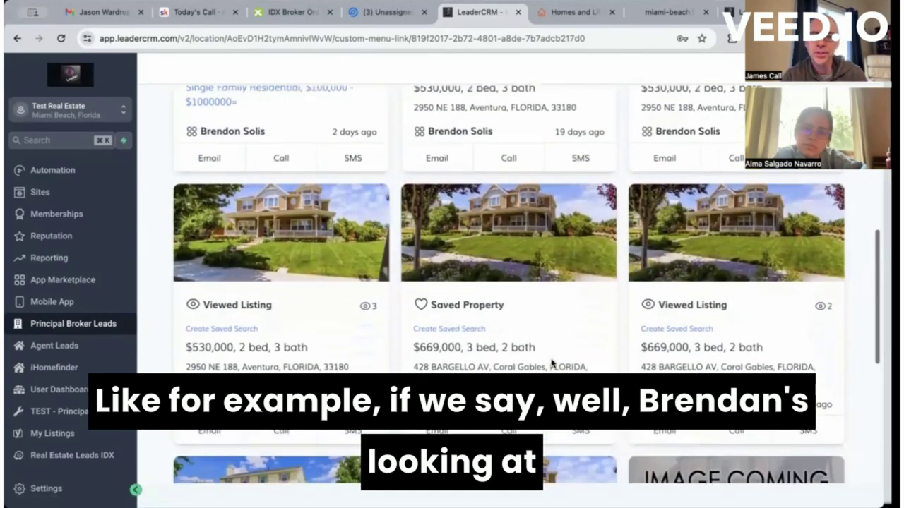
pyautogui.click(453, 331)
pyautogui.click(347, 187)
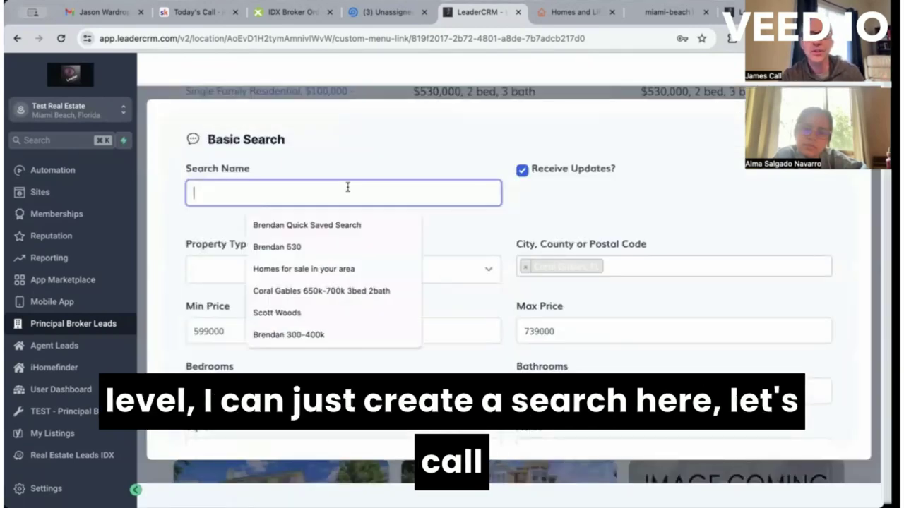
pyautogui.write('Bren')
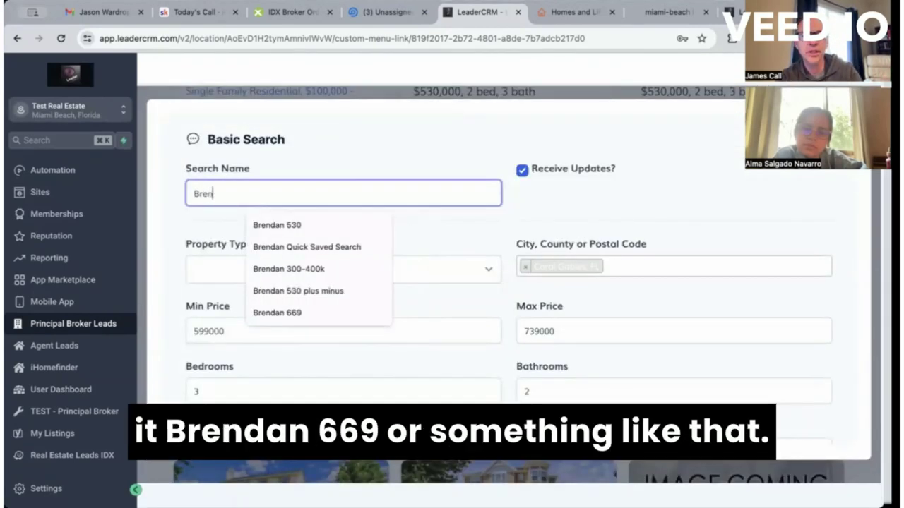
pyautogui.write('dan 669')
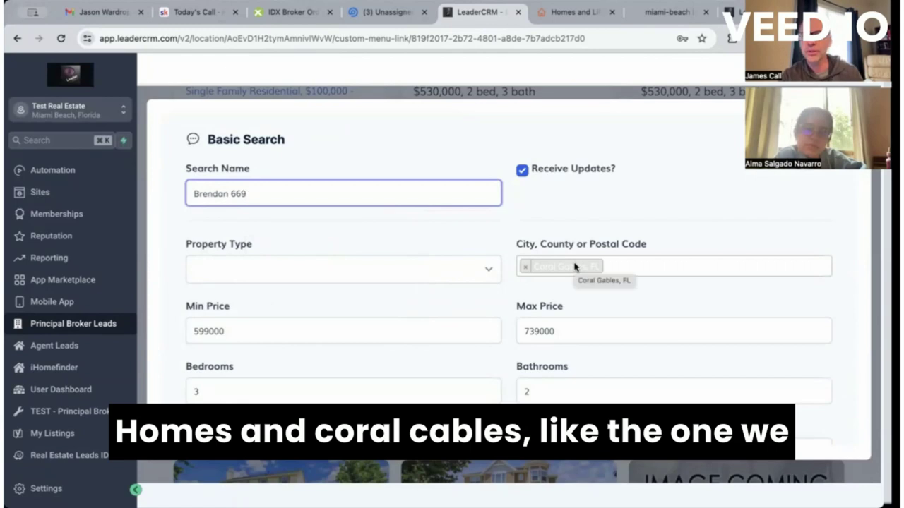
# Set the saved search's minimum price to 619,000
pyautogui.click(382, 330)
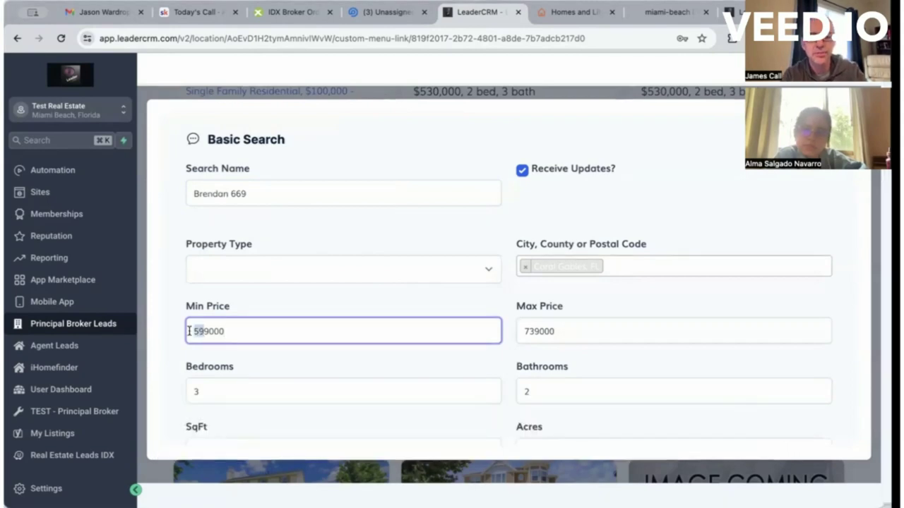
pyautogui.write('6')
pyautogui.press('BackSpace')
pyautogui.press('BackSpace')
pyautogui.press('BackSpace')
pyautogui.press('BackSpace')
pyautogui.press('BackSpace')
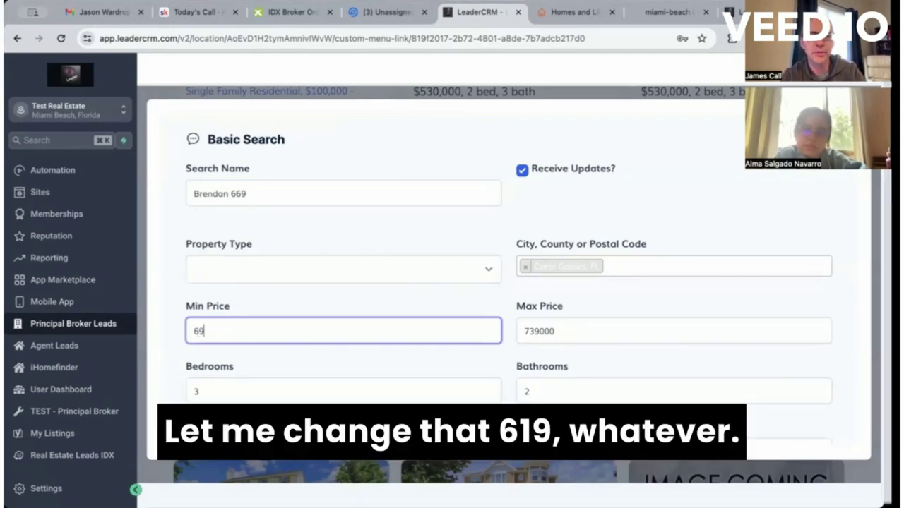
pyautogui.write('19')
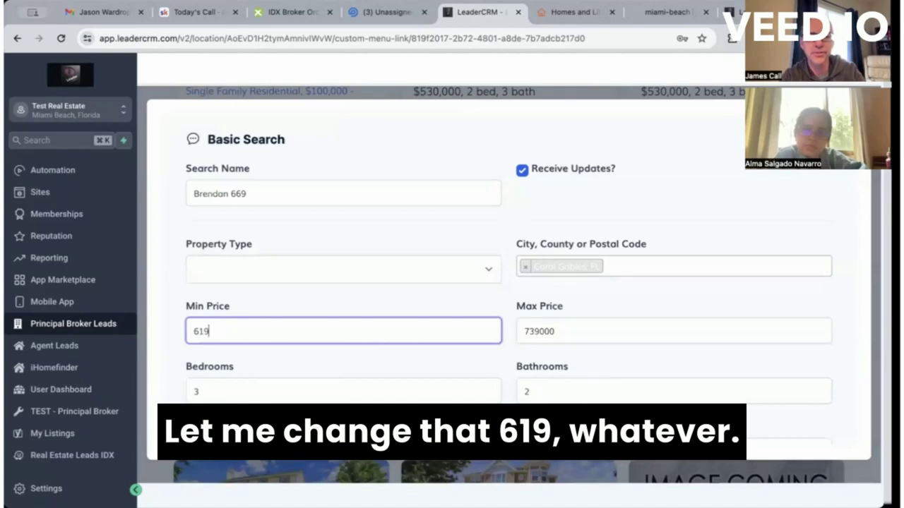
# Check the remaining search criteria, save the search for the lead and close the search form
pyautogui.scroll(-5, 338, 318)
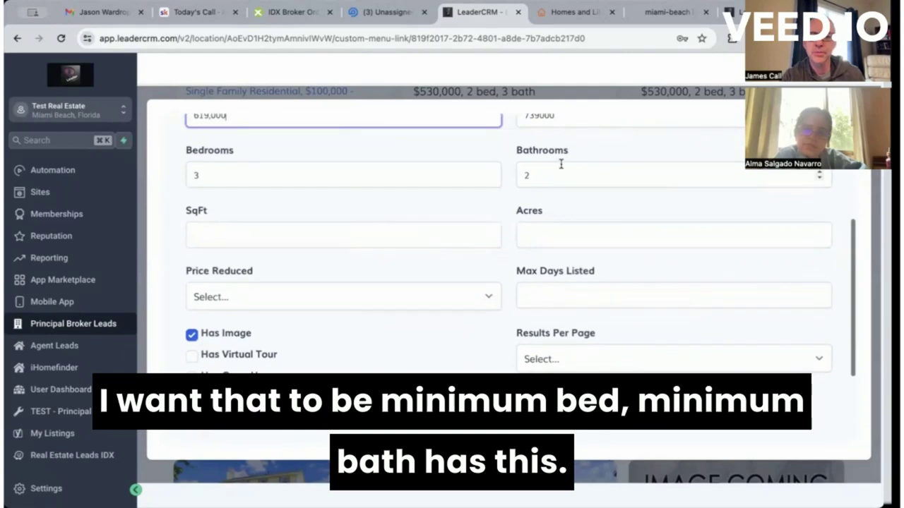
pyautogui.scroll(-2, 472, 266)
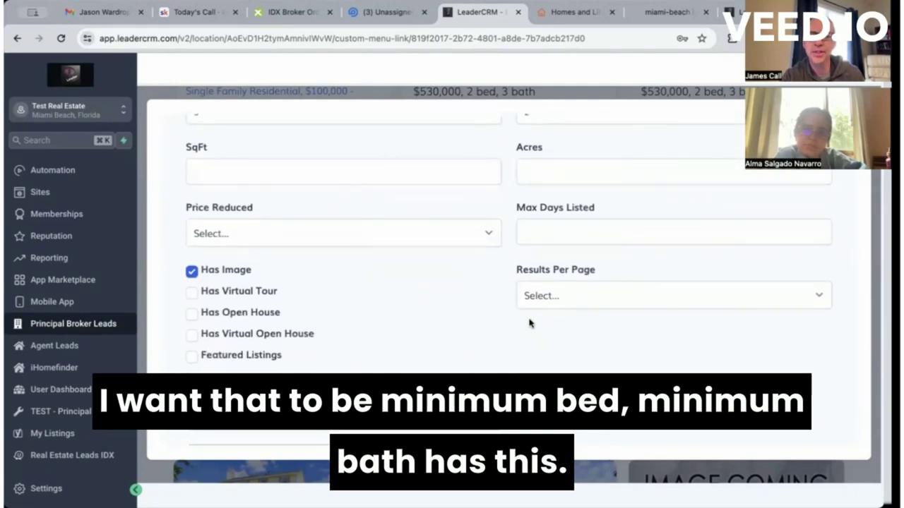
pyautogui.scroll(-2, 521, 333)
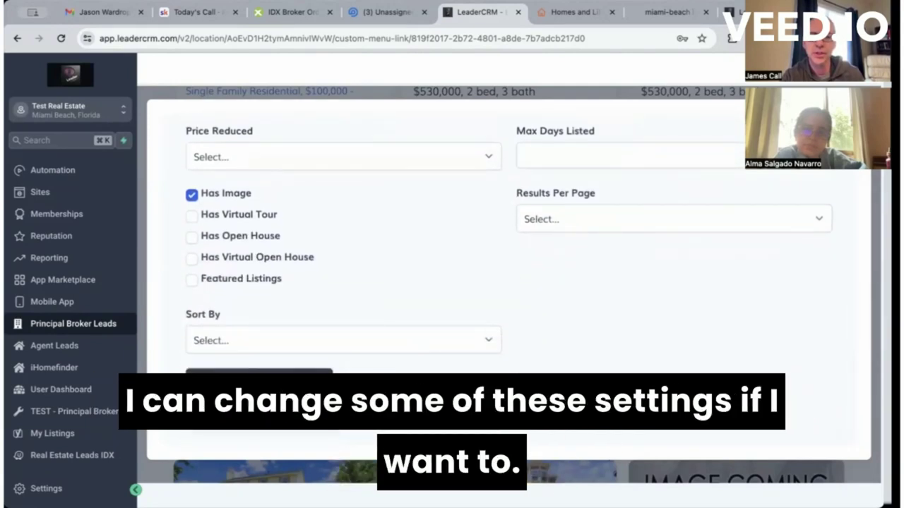
pyautogui.click(280, 424)
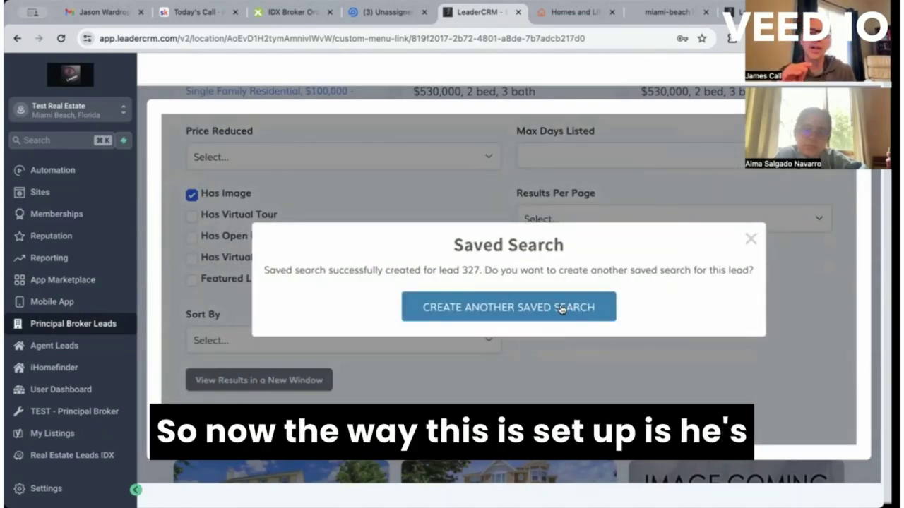
pyautogui.click(752, 241)
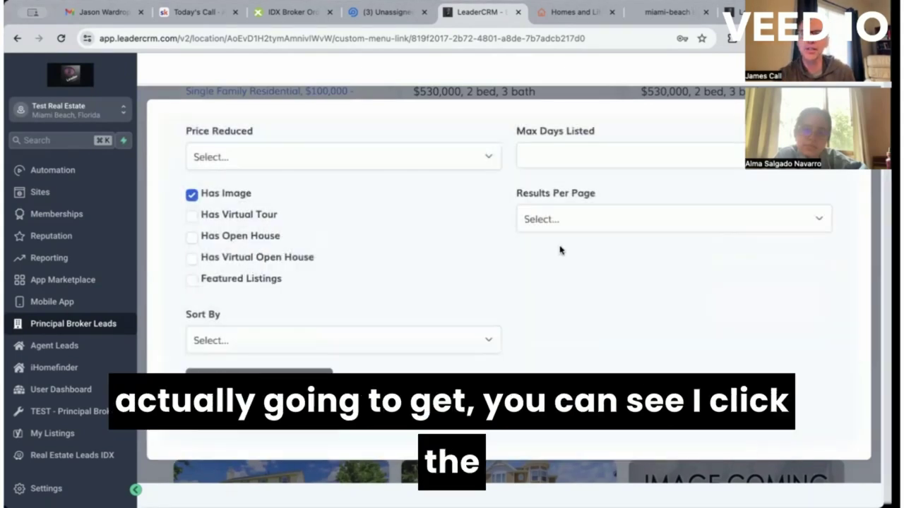
pyautogui.scroll(5, 557, 250)
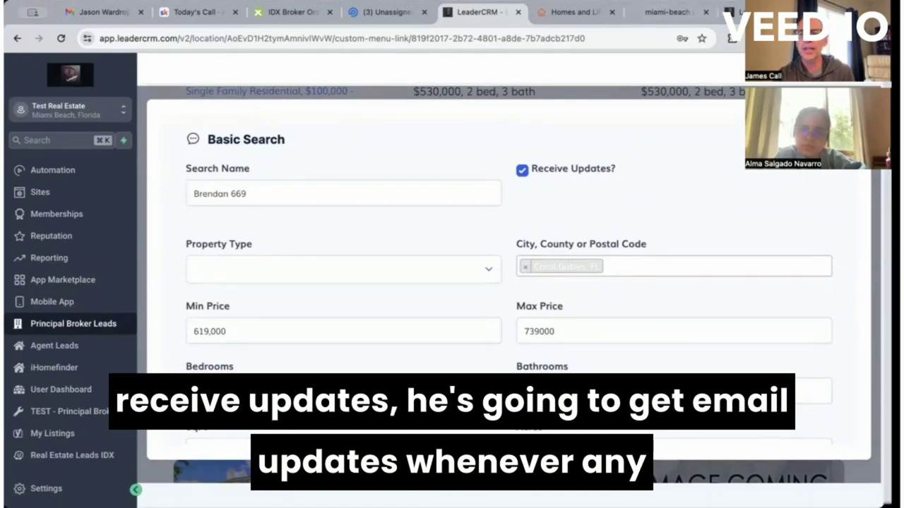
pyautogui.press('Escape')
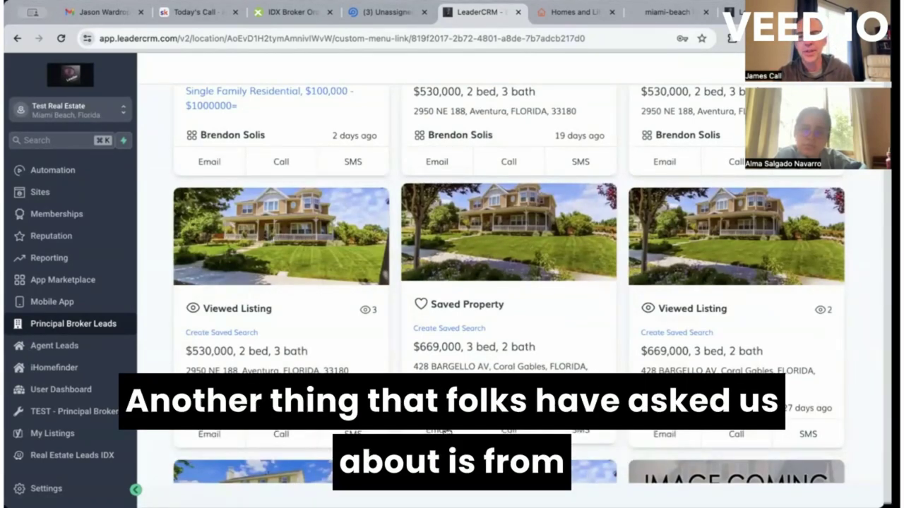
# Draft an email to the lead from their activity card with subject "Hedssfsaffasdf saf" and placeholder body text beginning "asdf asdf asf"
pyautogui.click(489, 219)
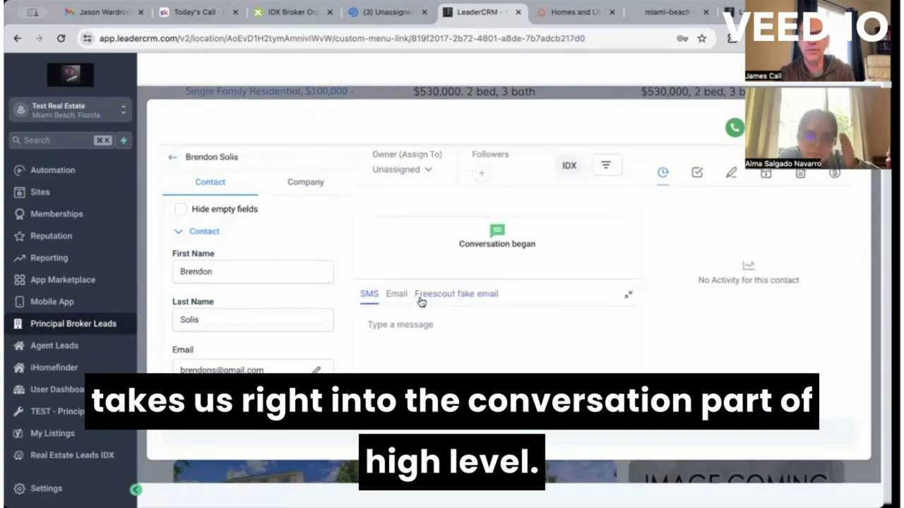
pyautogui.click(397, 295)
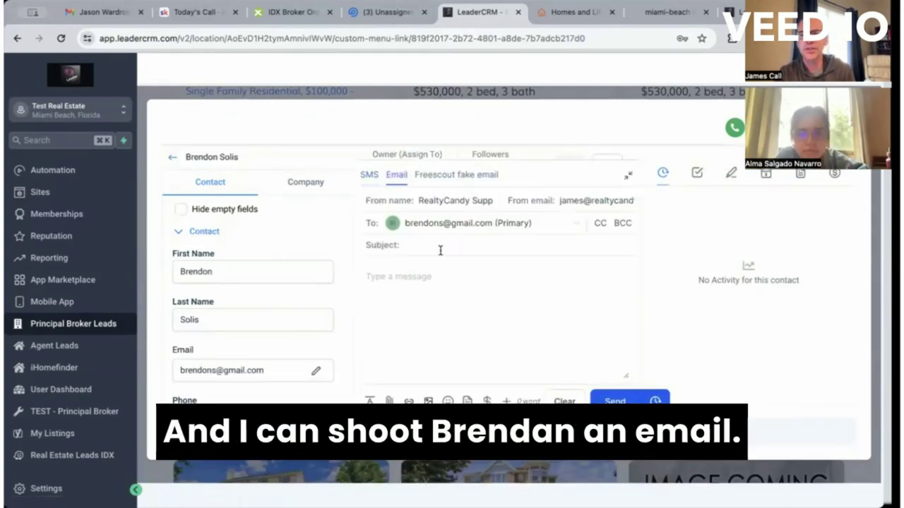
pyautogui.click(440, 250)
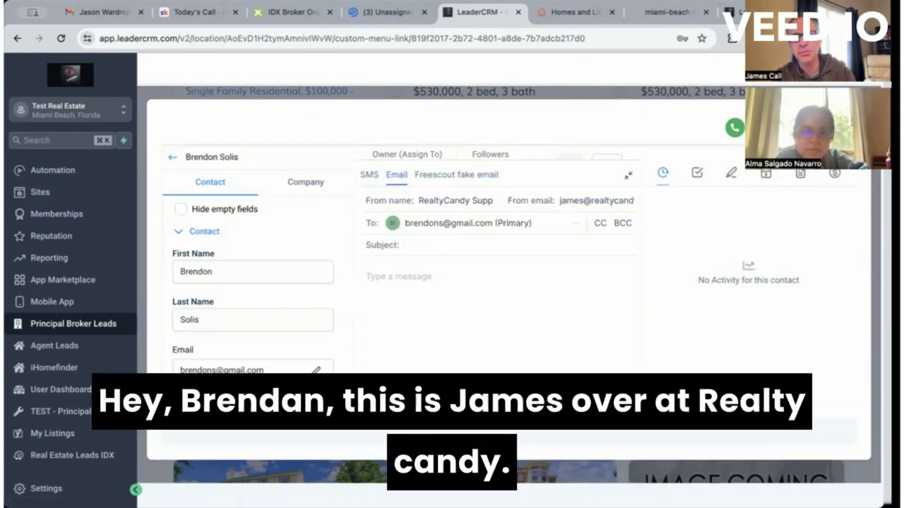
pyautogui.write('Hedssfsaffasdf saf')
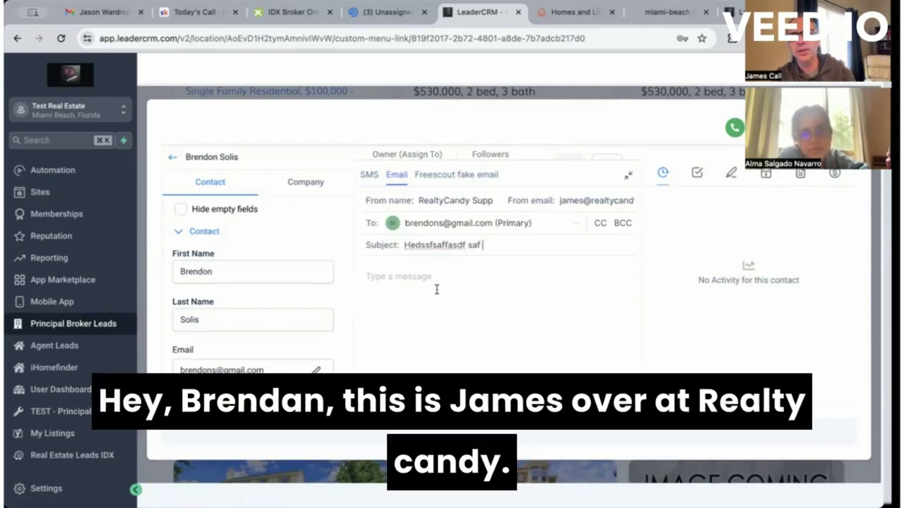
pyautogui.click(436, 290)
pyautogui.write('asdf asdf asf asf asf asf asf as')
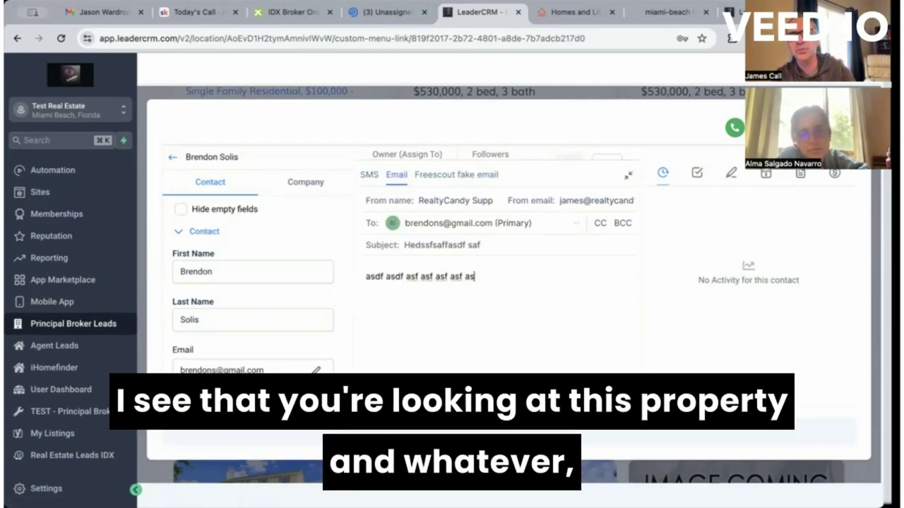
pyautogui.write('f s fasdf sad fasf s')
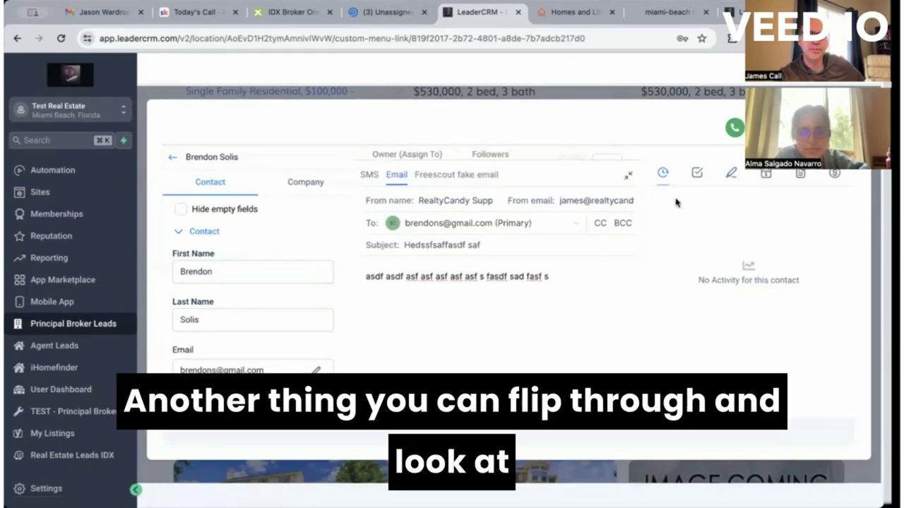
# Review the lead's IDXAddons contact fields and close the contact window without sending the email
pyautogui.scroll(-10, 318, 278)
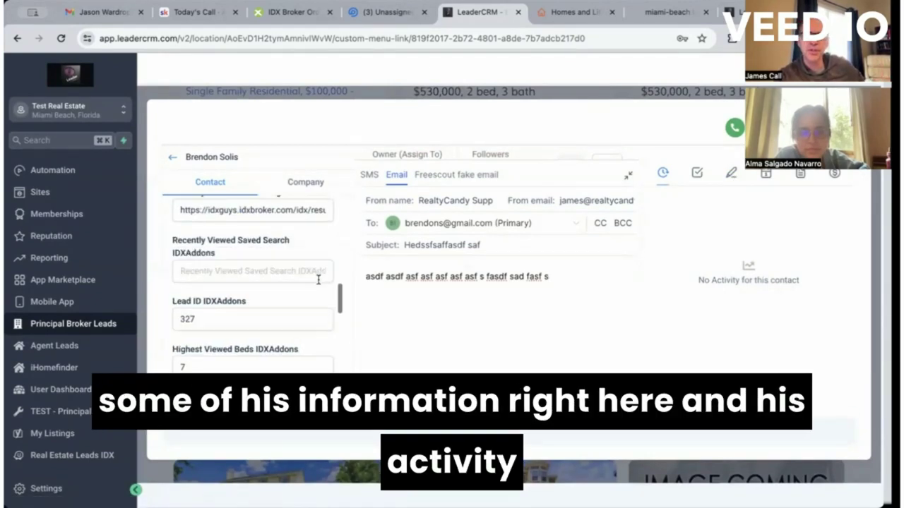
pyautogui.scroll(-6, 318, 279)
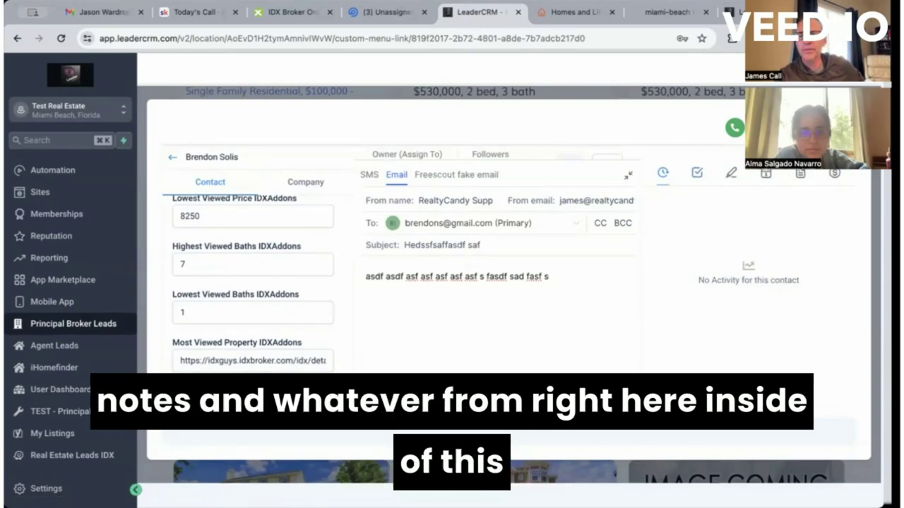
pyautogui.press('Escape')
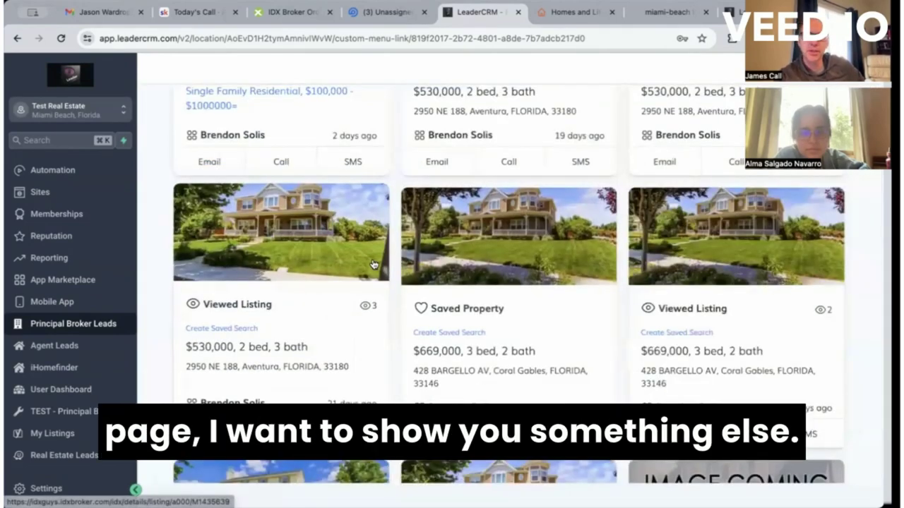
# Search the contacts list for the lead by the start of their first name and open their contact record
pyautogui.scroll(10, 298, 255)
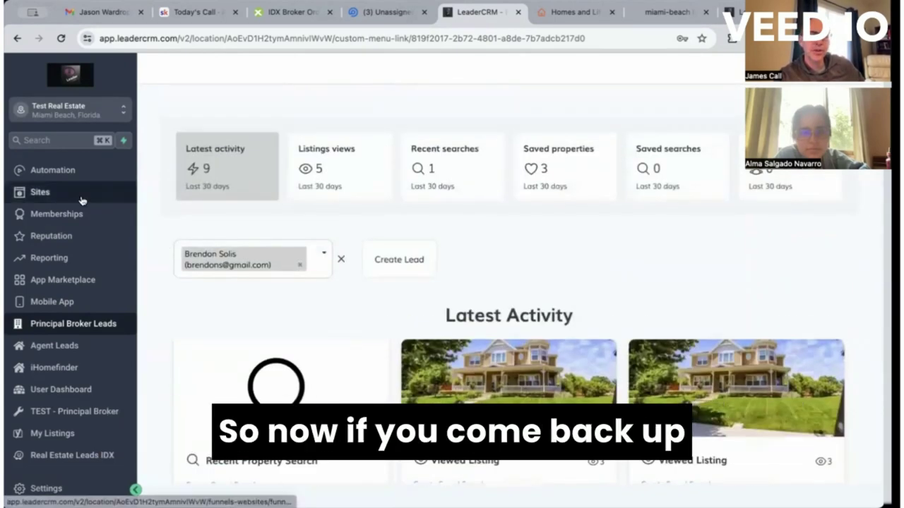
pyautogui.scroll(5, 81, 201)
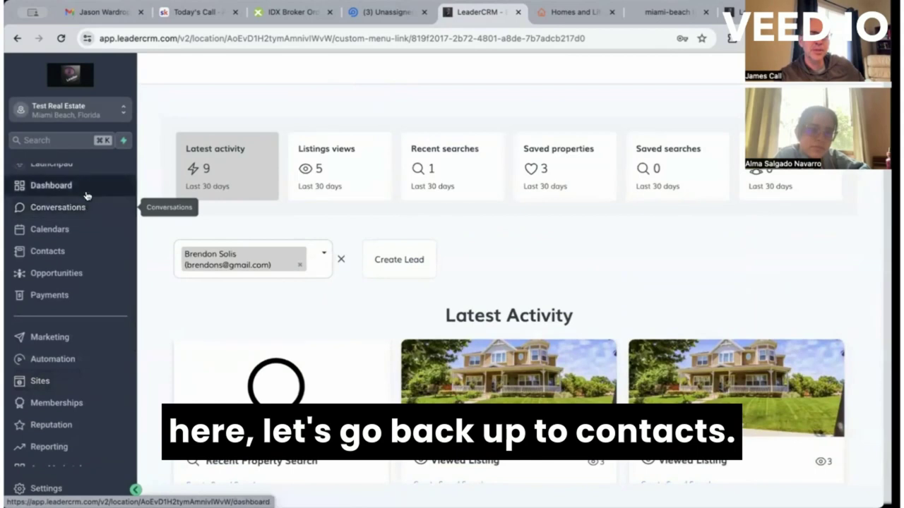
pyautogui.click(83, 251)
pyautogui.click(330, 222)
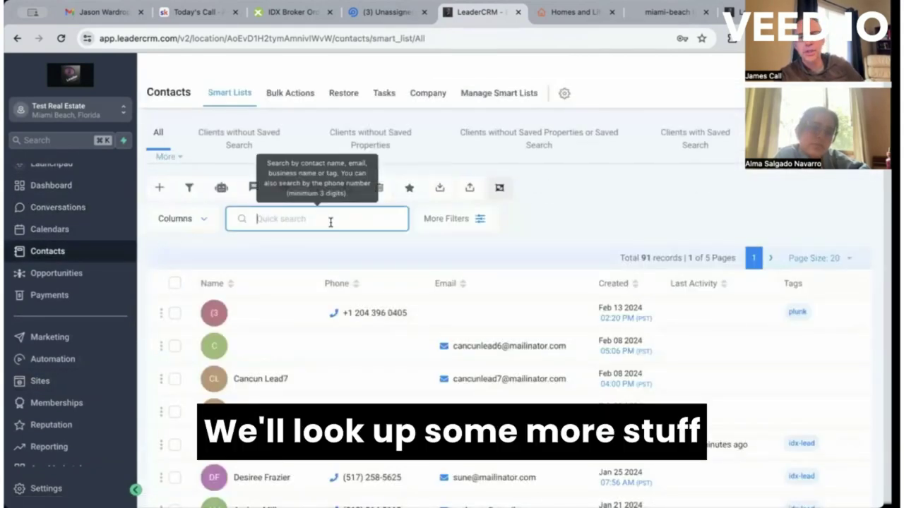
pyautogui.write('bren')
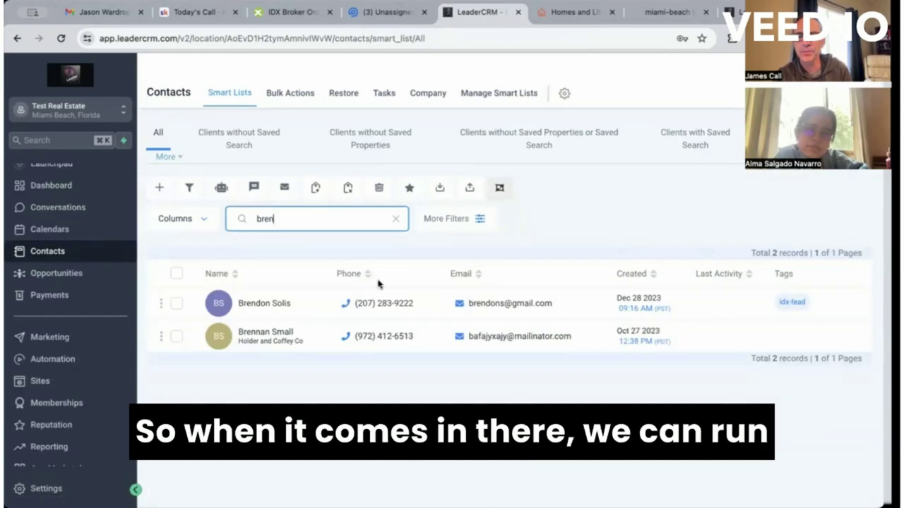
pyautogui.click(261, 305)
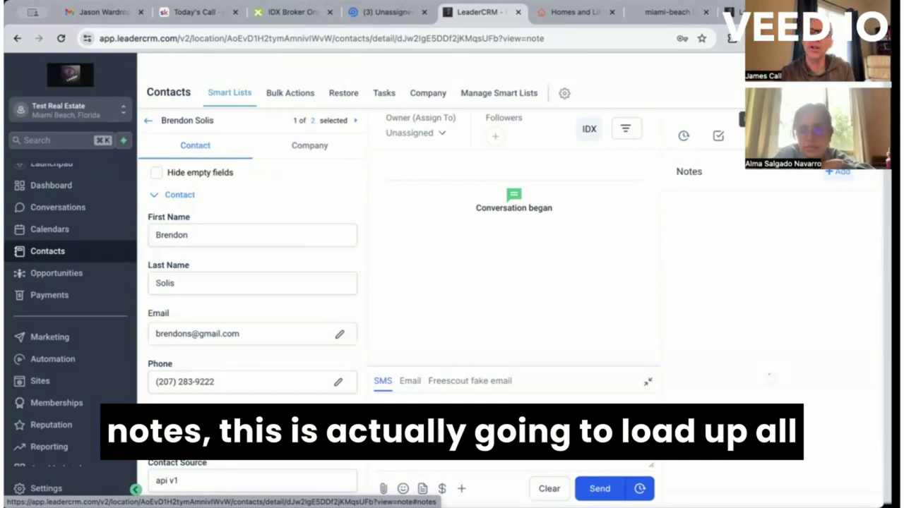
# Examine the contact's notes for IDX traffic, including viewed properties, saved properties and saved property search criteria
pyautogui.scroll(-5, 743, 263)
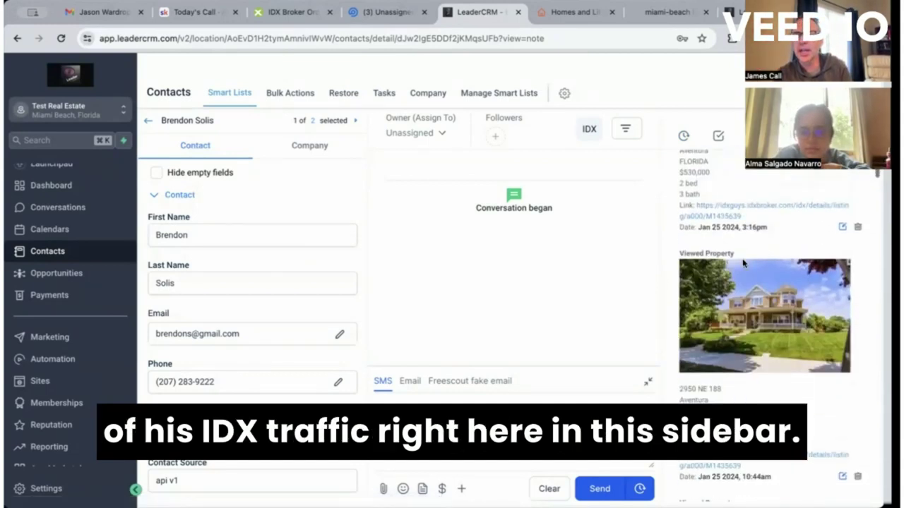
pyautogui.scroll(-5, 743, 263)
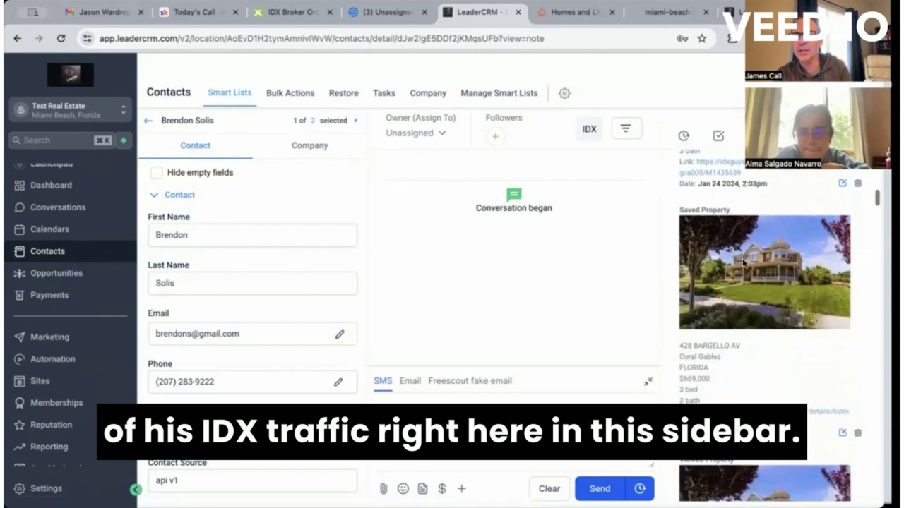
pyautogui.scroll(-5, 743, 263)
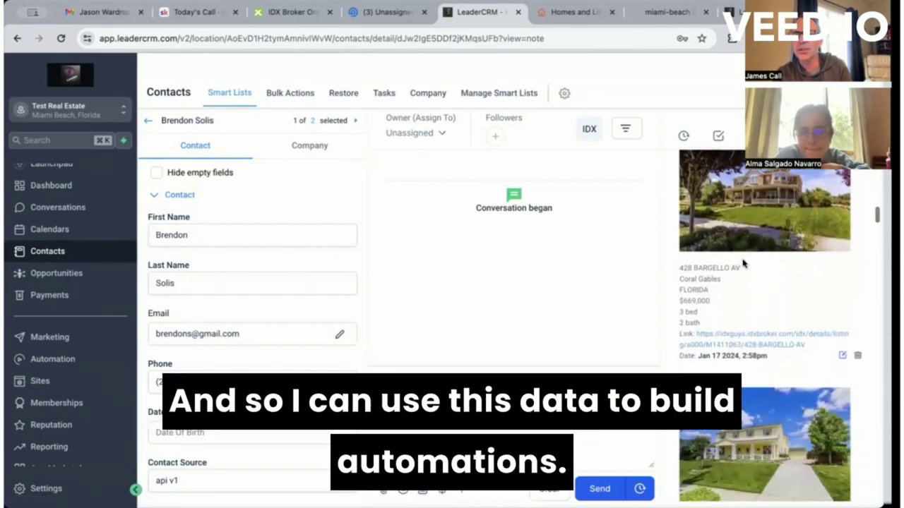
pyautogui.scroll(-1, 743, 264)
pyautogui.scroll(-10, 717, 306)
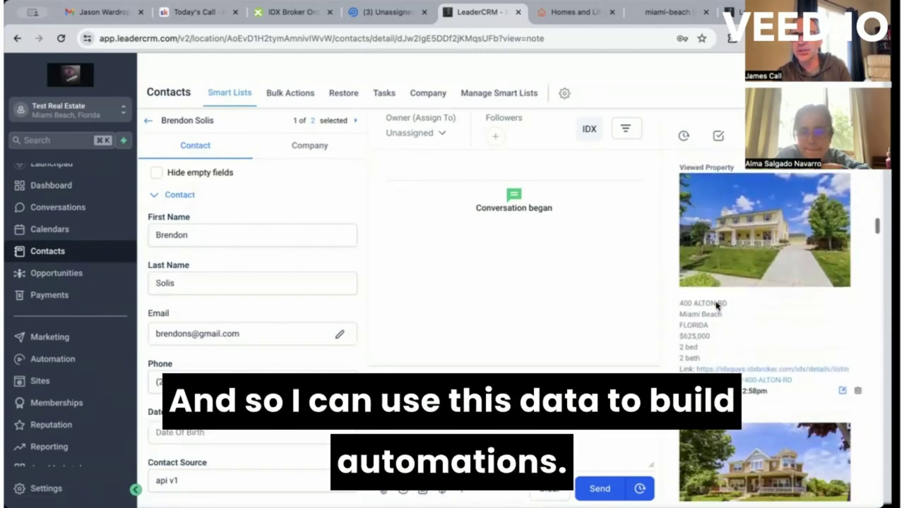
pyautogui.scroll(-8, 716, 305)
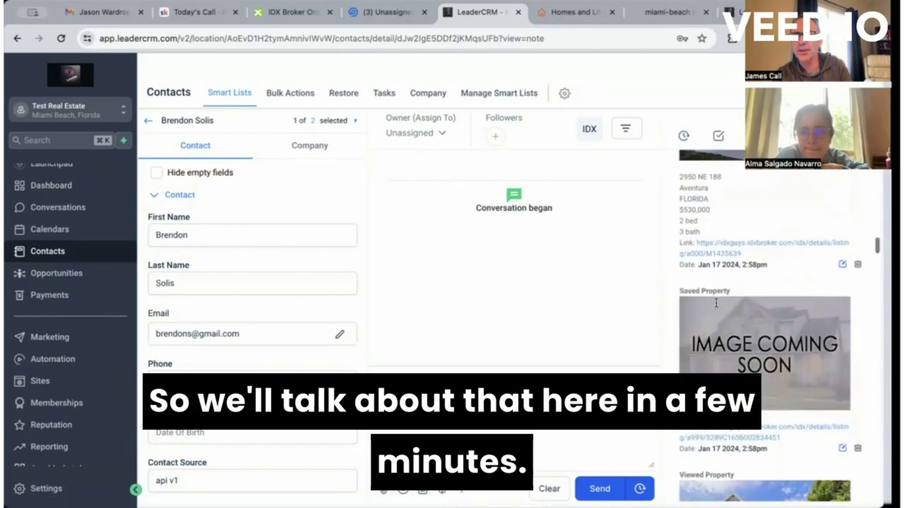
pyautogui.scroll(5, 715, 302)
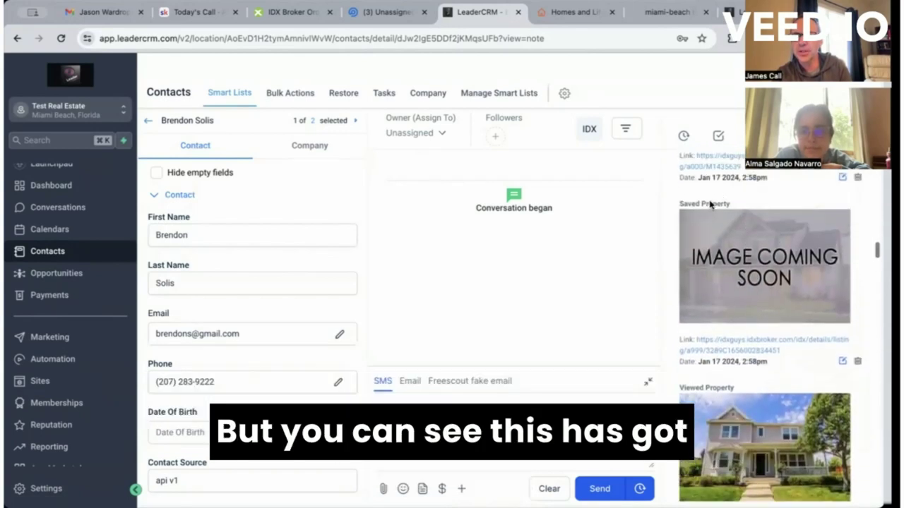
pyautogui.scroll(-5, 710, 296)
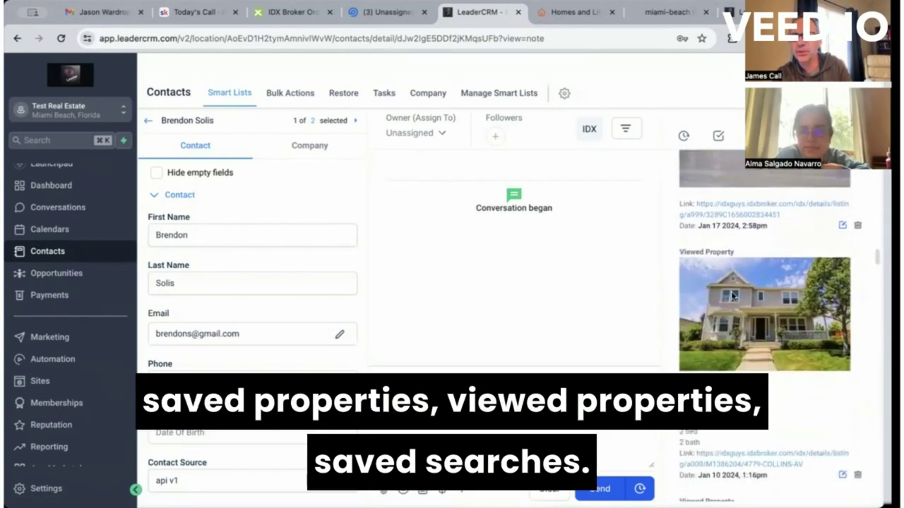
pyautogui.scroll(-10, 731, 296)
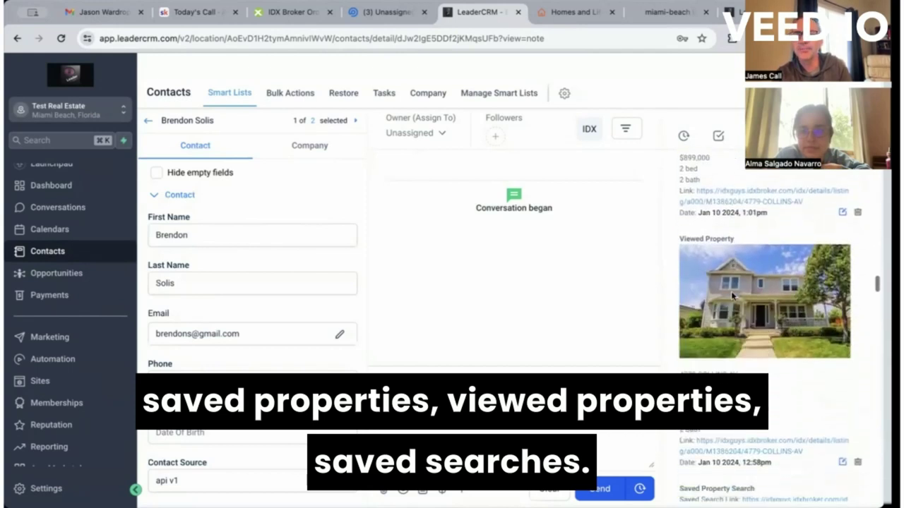
pyautogui.scroll(-3, 732, 296)
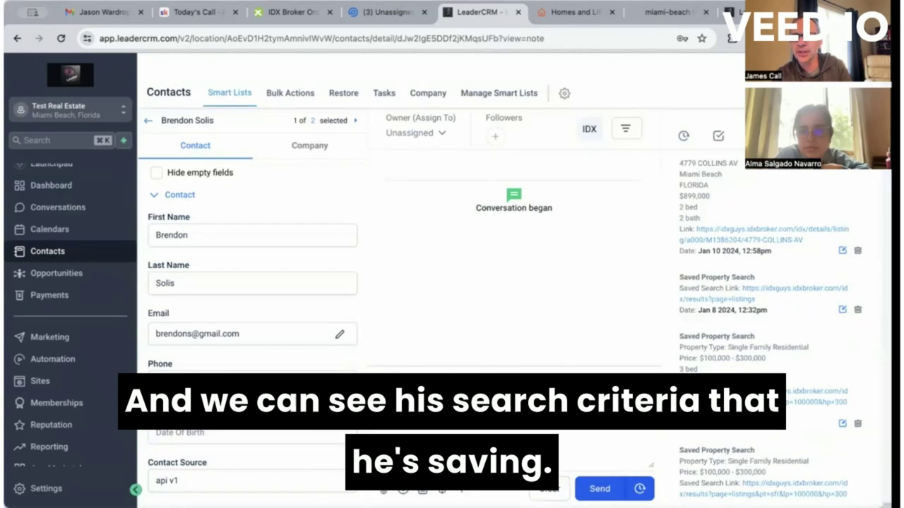
pyautogui.scroll(-3, 725, 351)
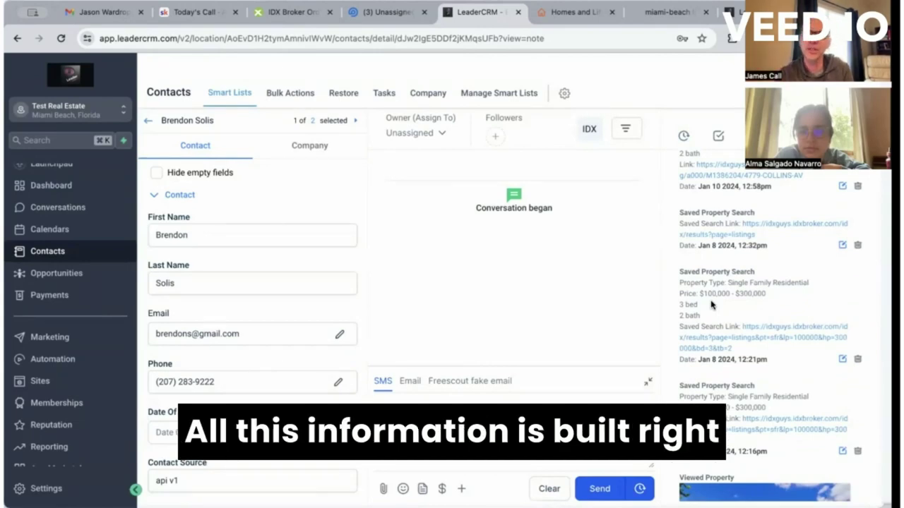
pyautogui.scroll(10, 711, 304)
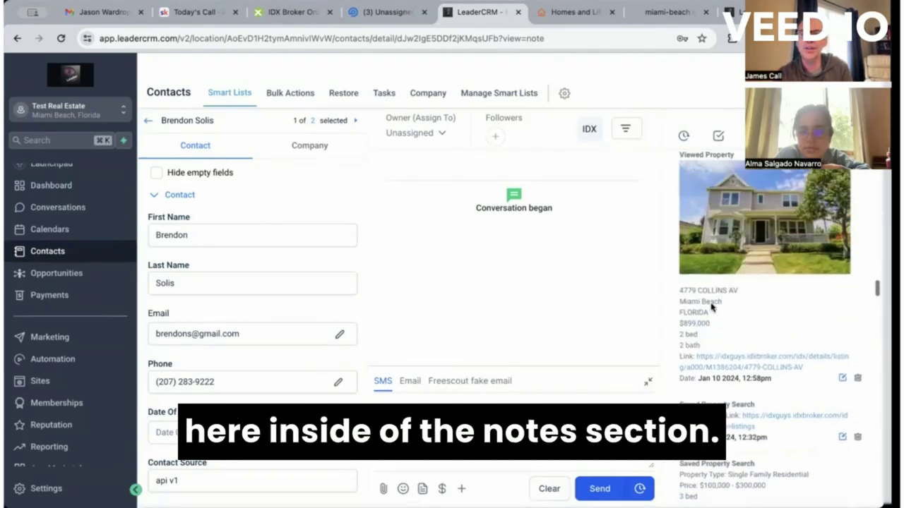
pyautogui.scroll(8, 711, 309)
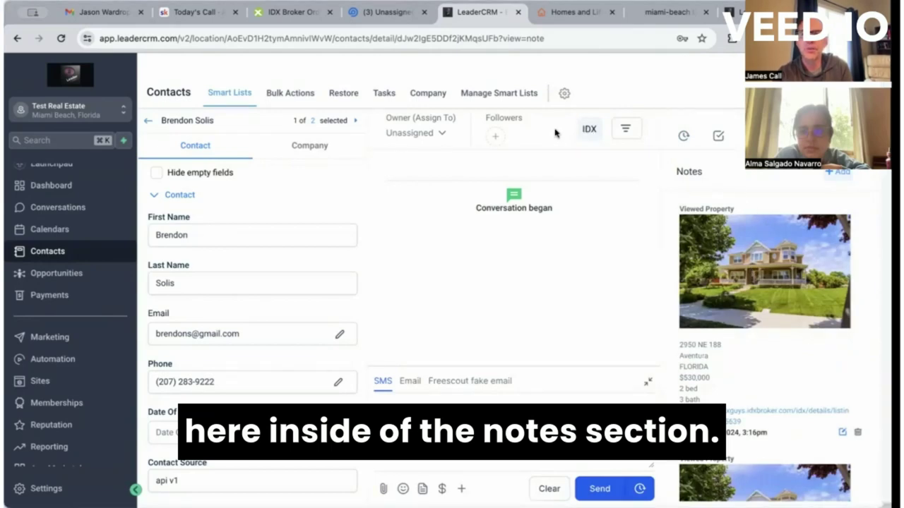
# Open the contact's IDX activity window and review the latest activity cards
pyautogui.click(589, 129)
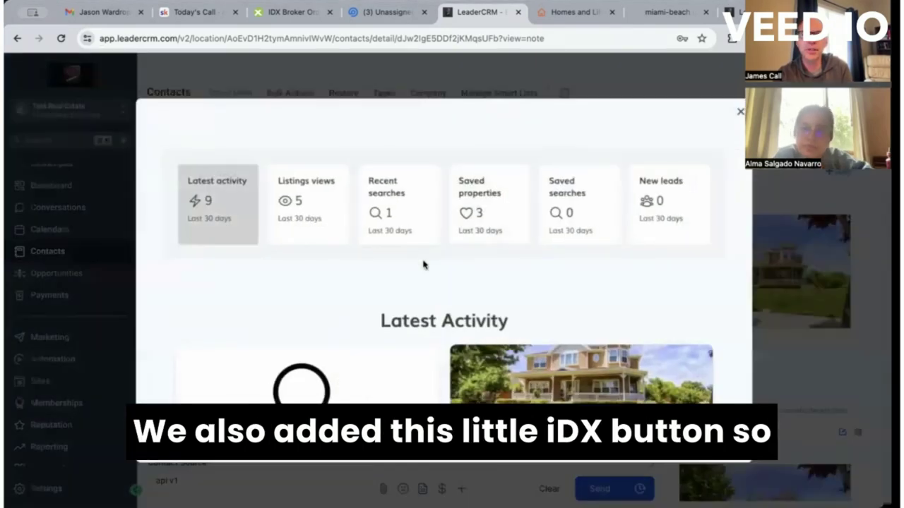
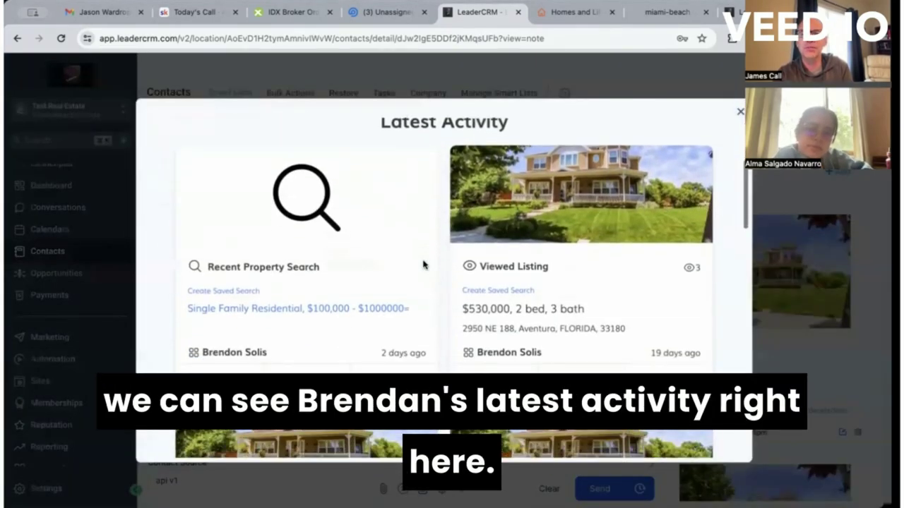
pyautogui.scroll(-7, 423, 264)
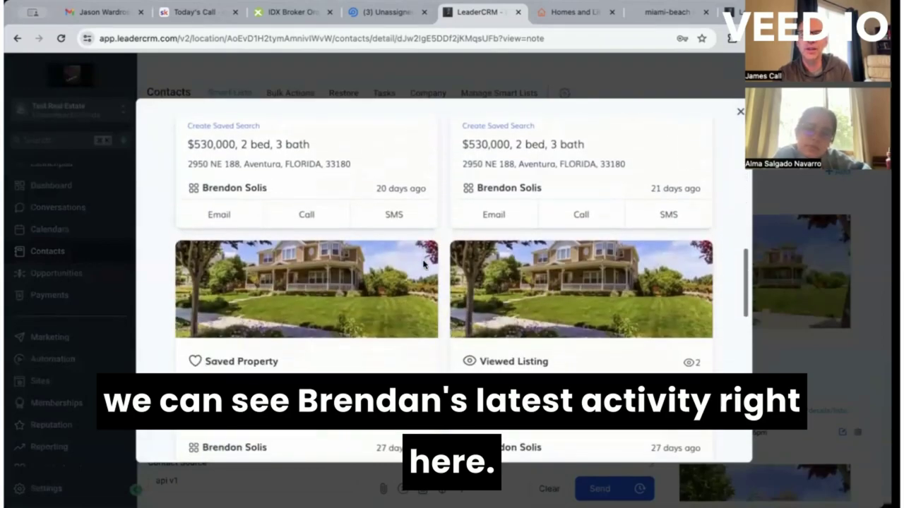
pyautogui.scroll(15, 424, 265)
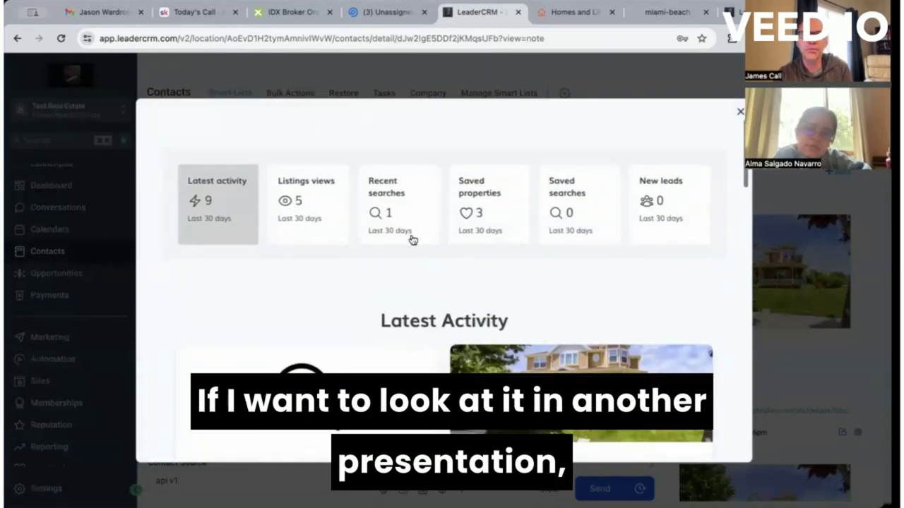
# View the contact's recent searches and saved properties in the IDX window, and close the window
pyautogui.click(406, 214)
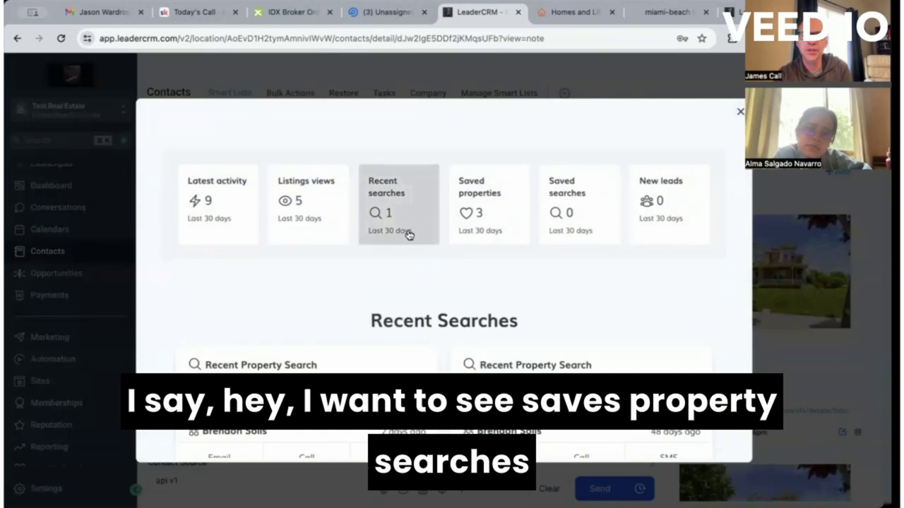
pyautogui.scroll(-2, 408, 235)
pyautogui.scroll(2, 408, 236)
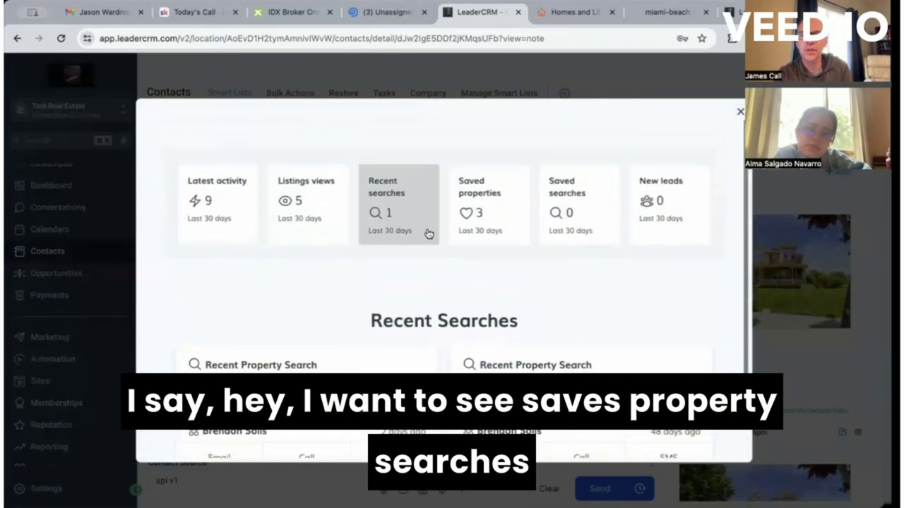
pyautogui.click(490, 228)
pyautogui.scroll(-8, 499, 285)
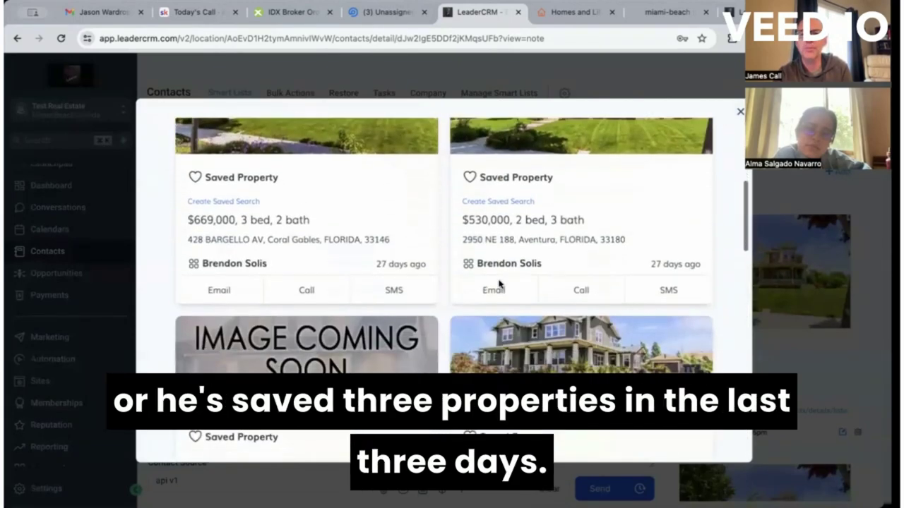
pyautogui.scroll(-3, 499, 284)
pyautogui.scroll(10, 723, 129)
pyautogui.click(739, 112)
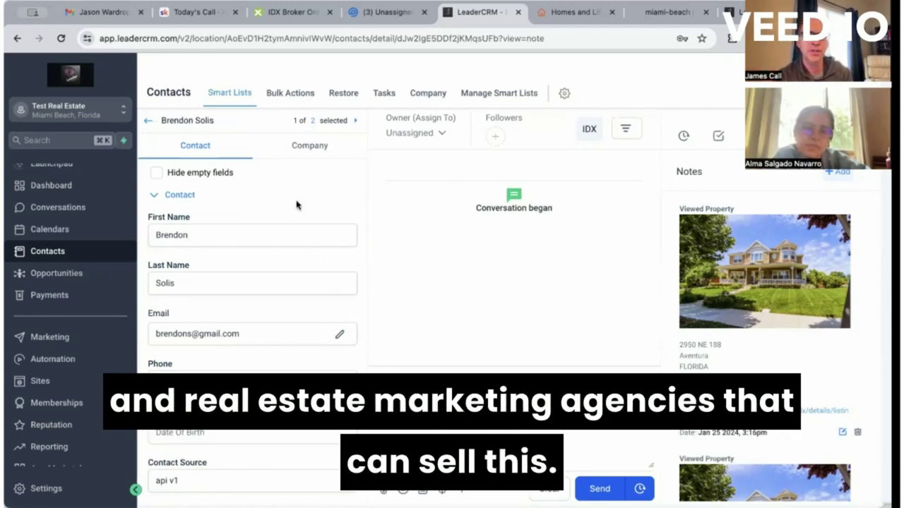
# Open the "ClientScore Add points from Notes" workflow from the ClientScore automation folder
pyautogui.scroll(-1, 296, 205)
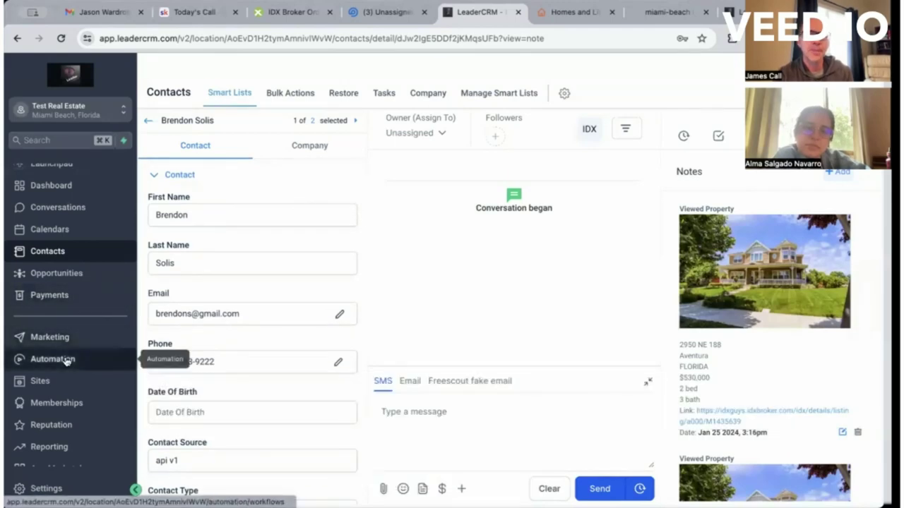
pyautogui.click(65, 360)
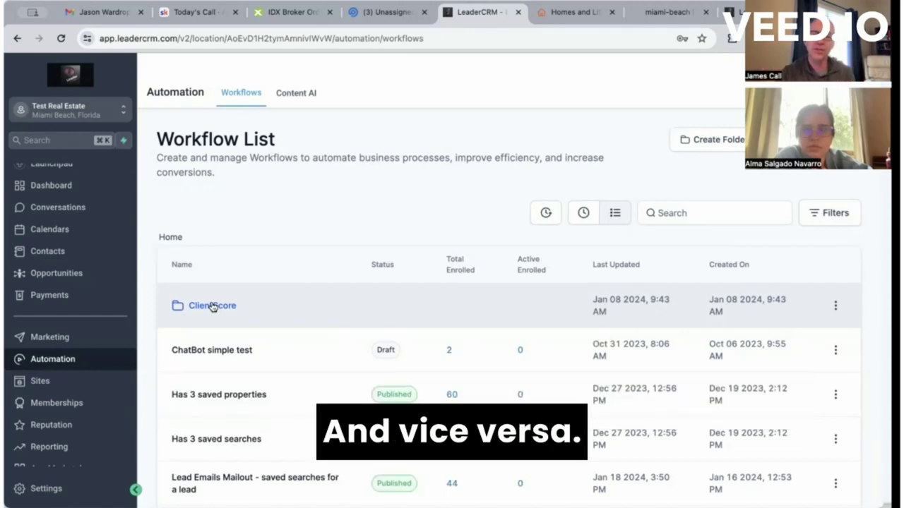
pyautogui.click(213, 305)
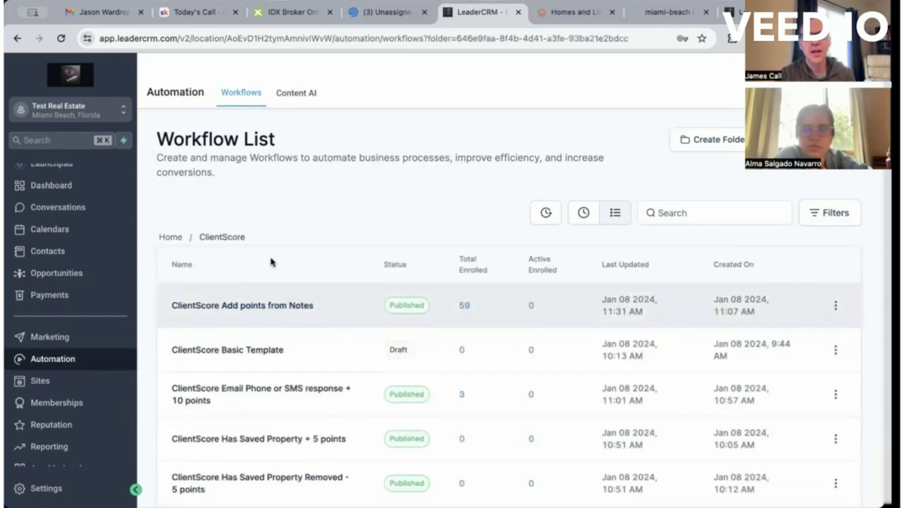
pyautogui.scroll(-2, 292, 267)
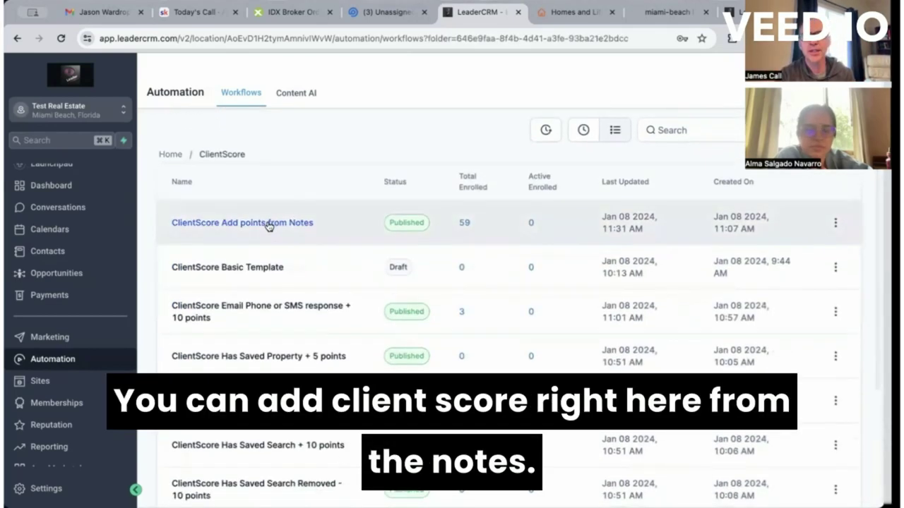
pyautogui.click(271, 223)
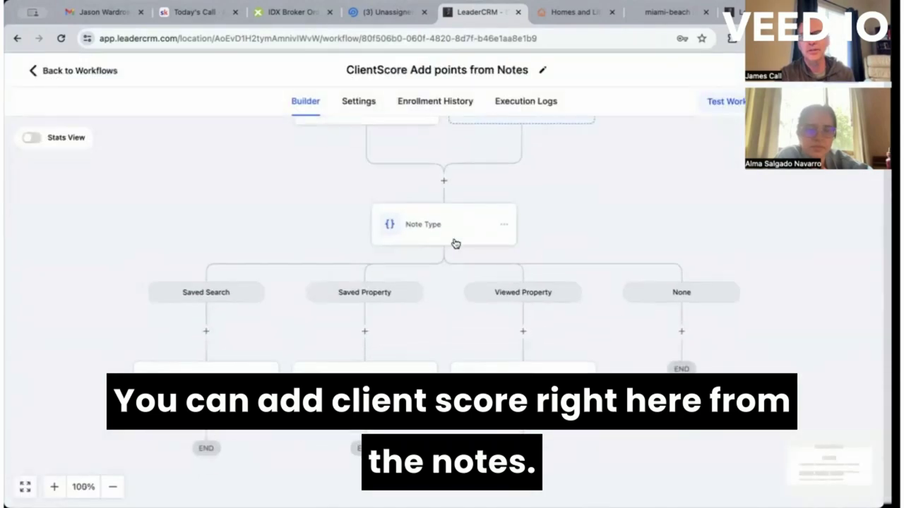
# Inspect the Note Type condition's branches, cancel without saving and return to the workflow list
pyautogui.click(455, 235)
pyautogui.scroll(-4, 506, 282)
pyautogui.scroll(-2, 507, 283)
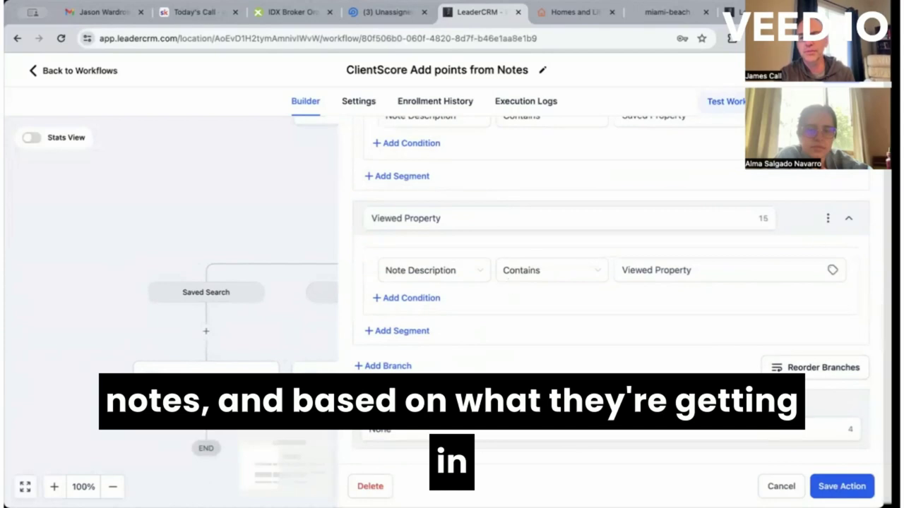
pyautogui.click(780, 486)
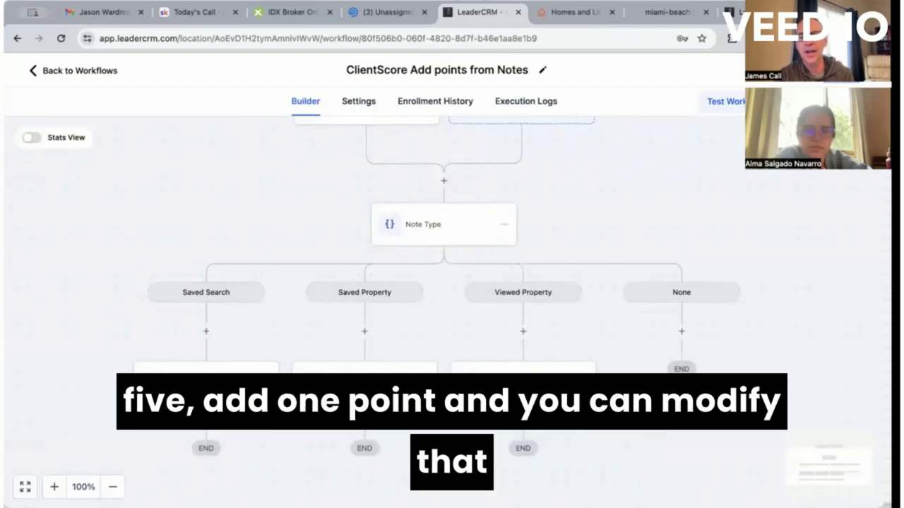
pyautogui.click(41, 71)
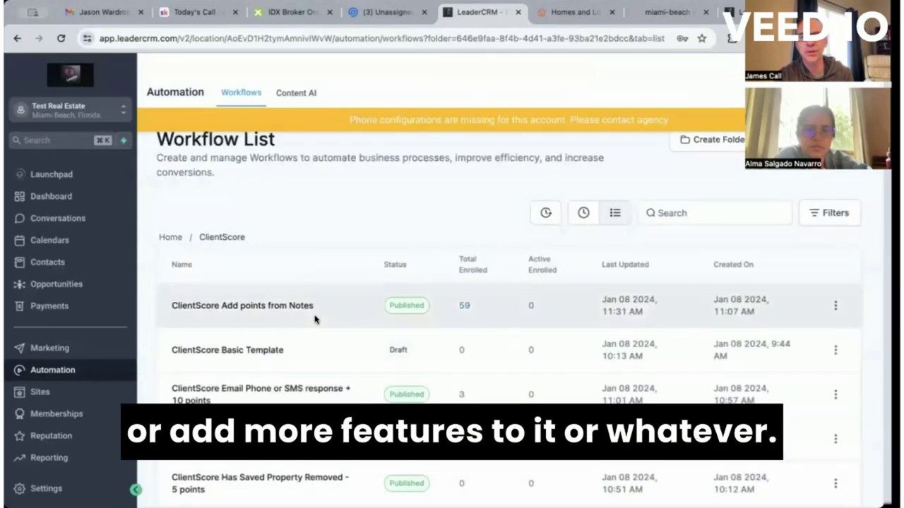
# Look through the point-scoring workflows listed in the ClientScore folder
pyautogui.scroll(-5, 313, 290)
pyautogui.scroll(-4, 314, 319)
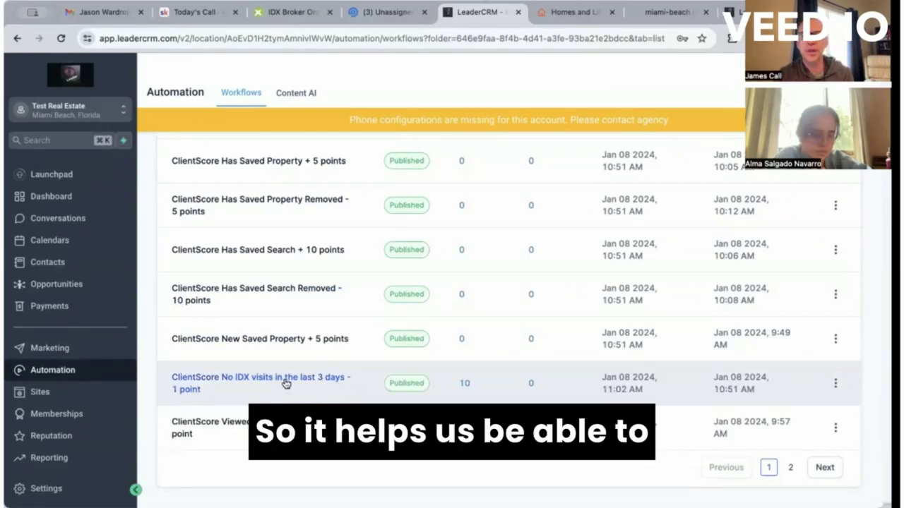
pyautogui.scroll(4, 424, 317)
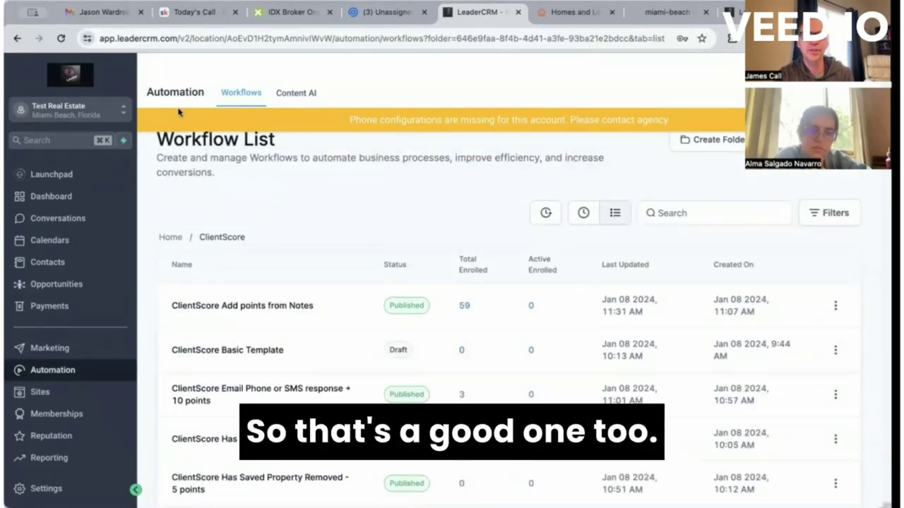
# Return to the top level of the workflow list and open the "Lead Emails Mailout - saved searches for a lead" workflow
pyautogui.click(169, 238)
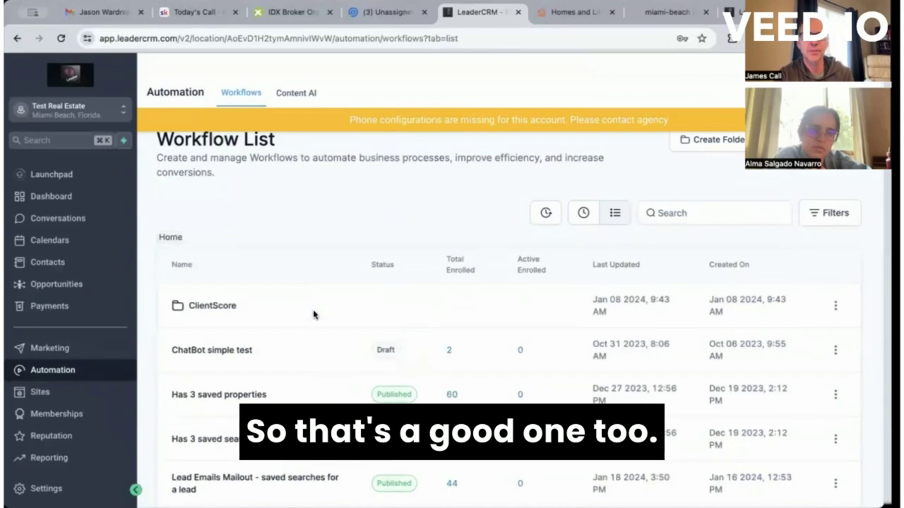
pyautogui.scroll(-1, 314, 321)
pyautogui.scroll(-2, 314, 323)
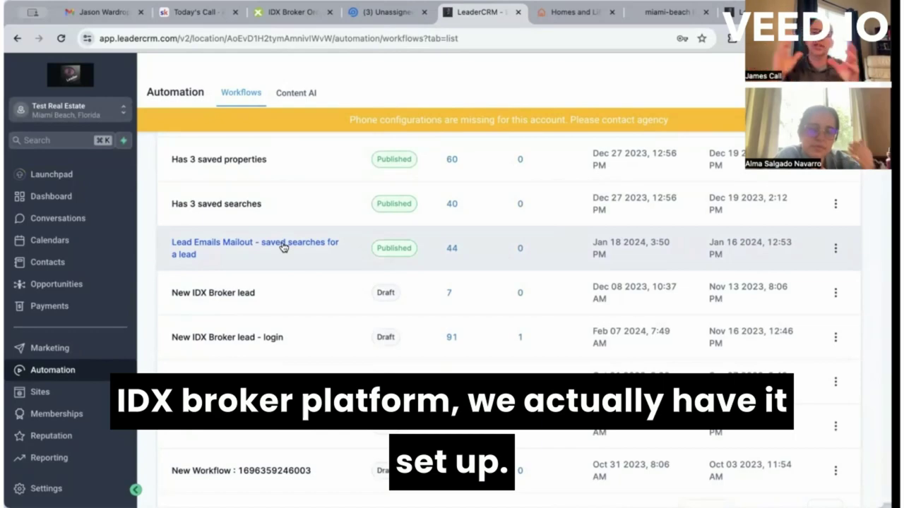
pyautogui.click(282, 247)
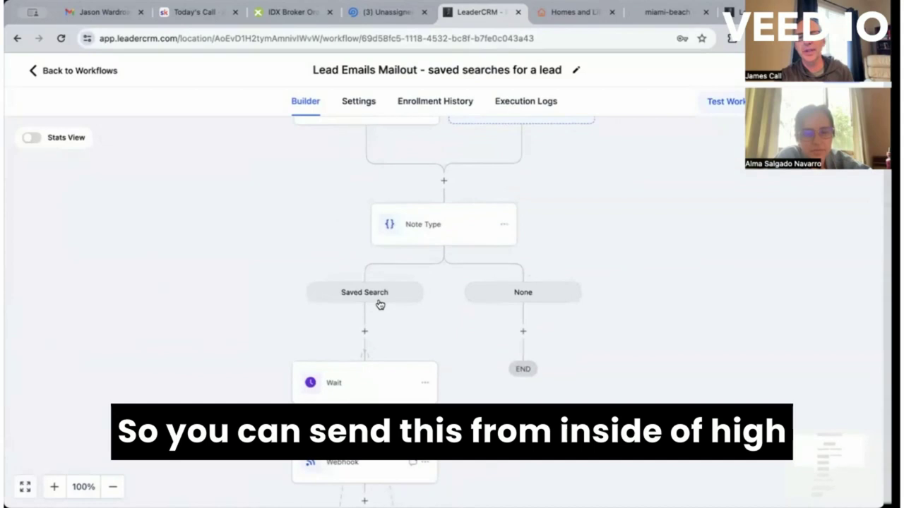
# Inspect the workflow's Email action settings and template, cancel without saving and return to the workflow list
pyautogui.scroll(-5, 380, 305)
pyautogui.scroll(-10, 380, 305)
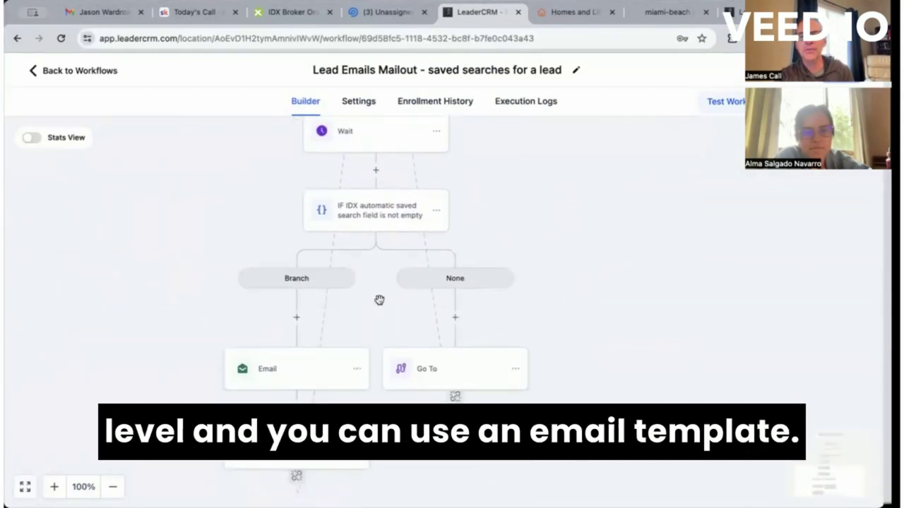
pyautogui.scroll(-2, 379, 301)
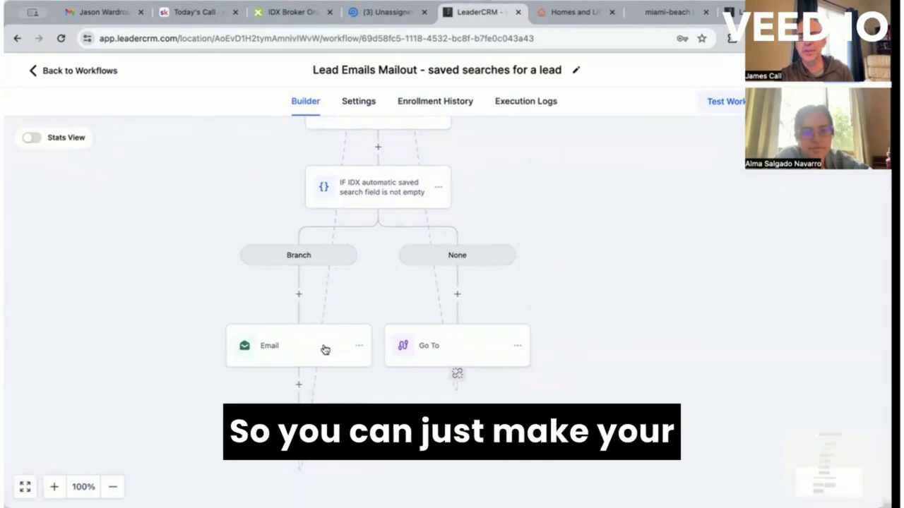
pyautogui.click(324, 349)
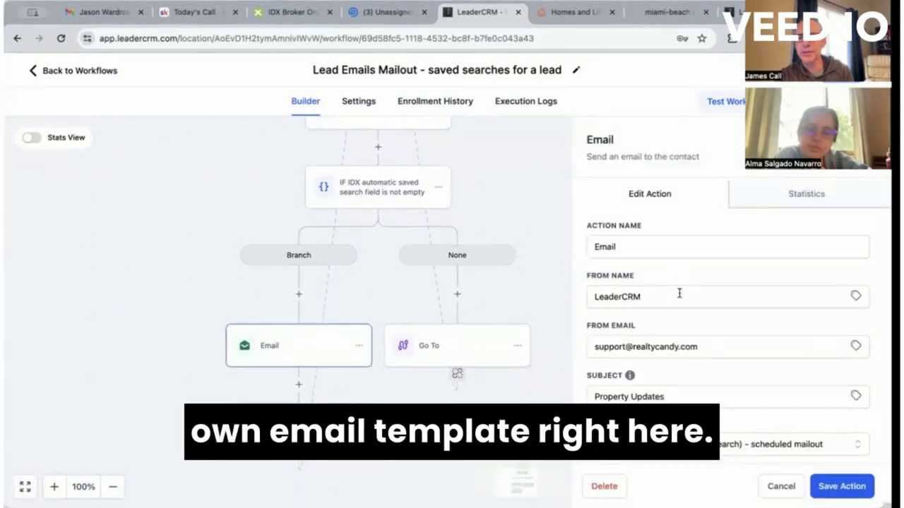
pyautogui.scroll(-2, 676, 345)
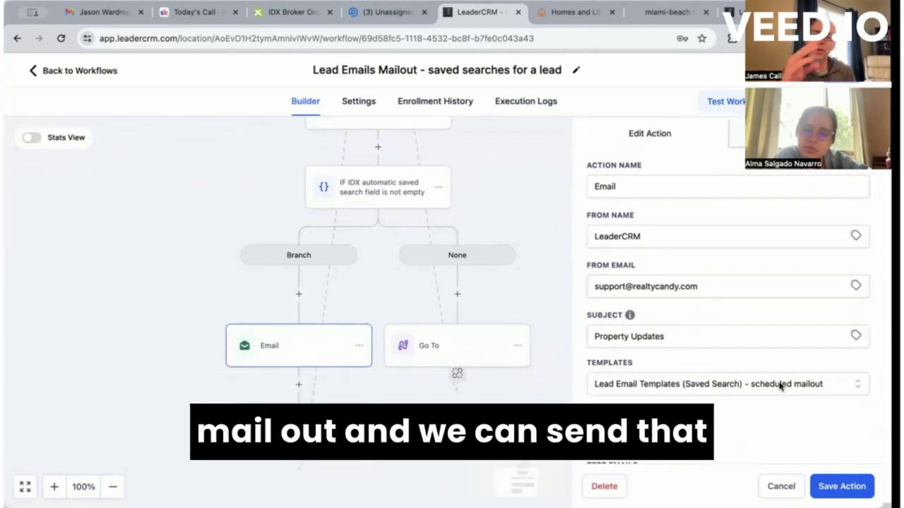
pyautogui.click(780, 486)
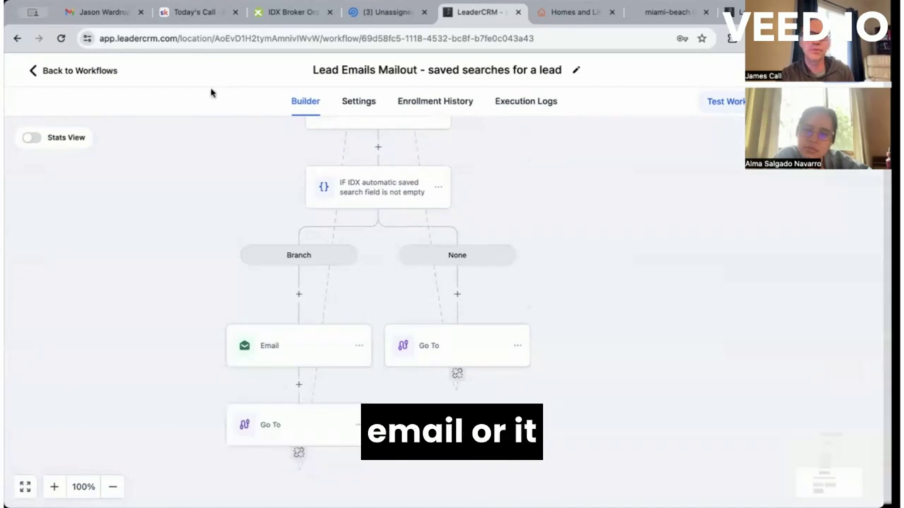
pyautogui.click(33, 71)
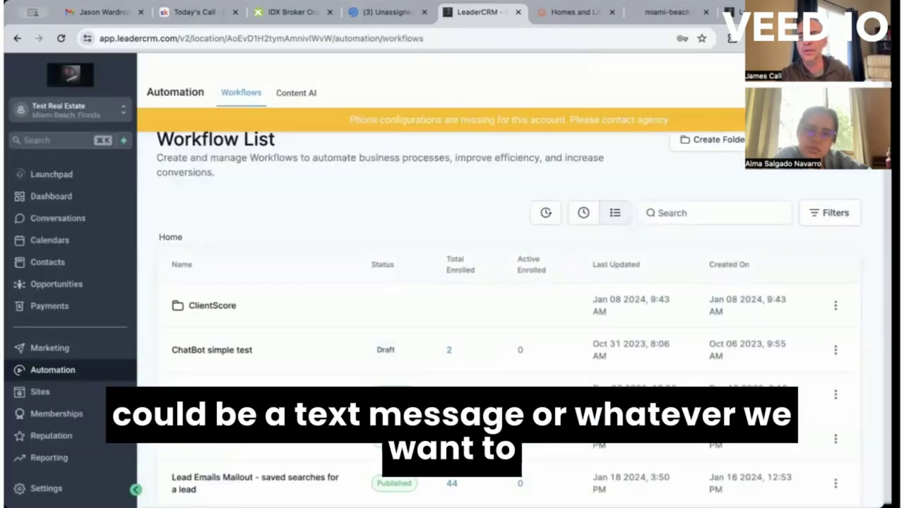
# Look through the remaining workflows on all three pages of the workflow list
pyautogui.scroll(-5, 362, 313)
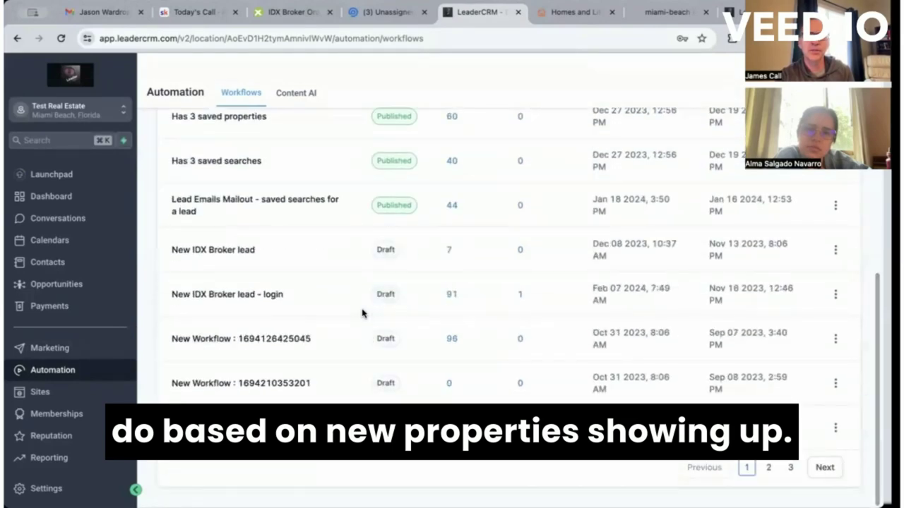
pyautogui.click(769, 467)
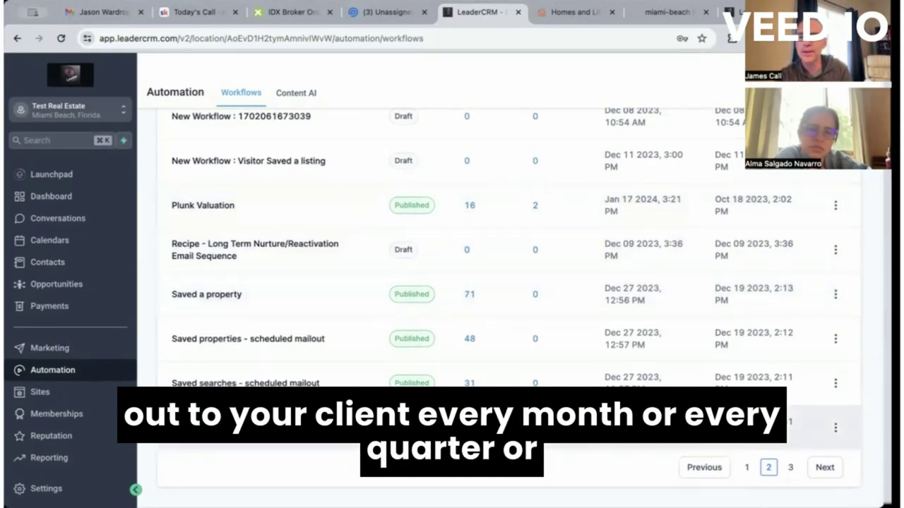
pyautogui.click(790, 468)
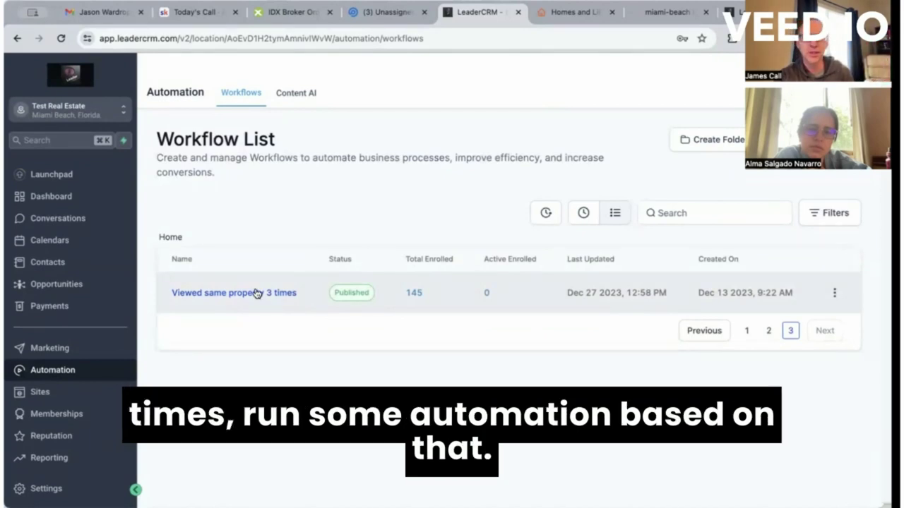
# Review the latest lead activity on the Agent Leads dashboard, and open the iHomefinder dashboard
pyautogui.scroll(-3, 94, 420)
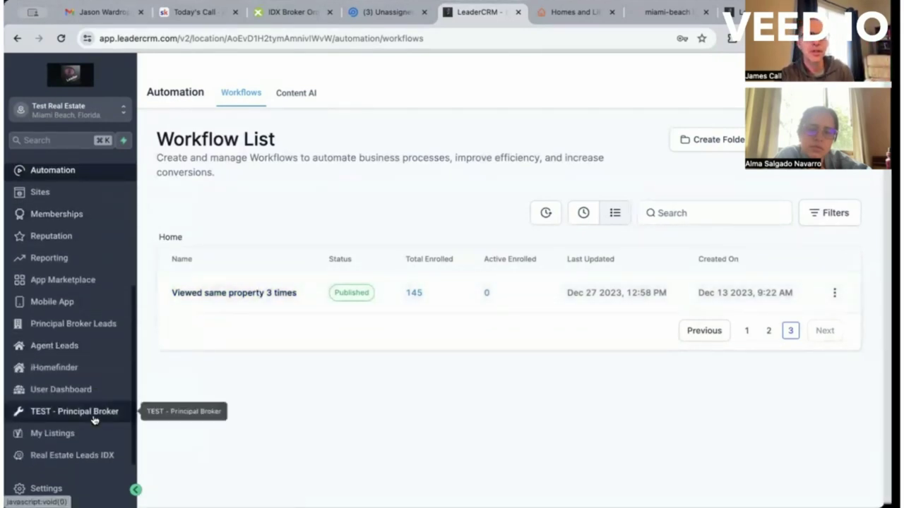
pyautogui.click(90, 353)
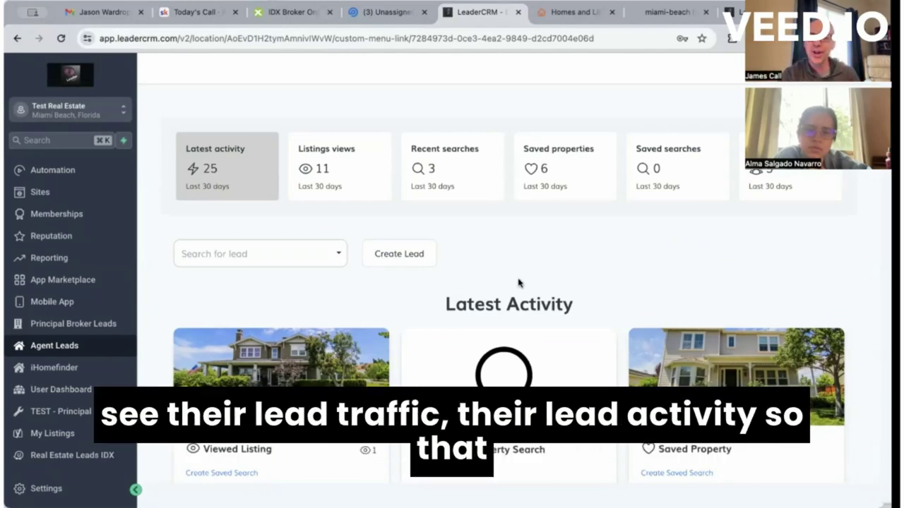
pyautogui.scroll(-5, 519, 283)
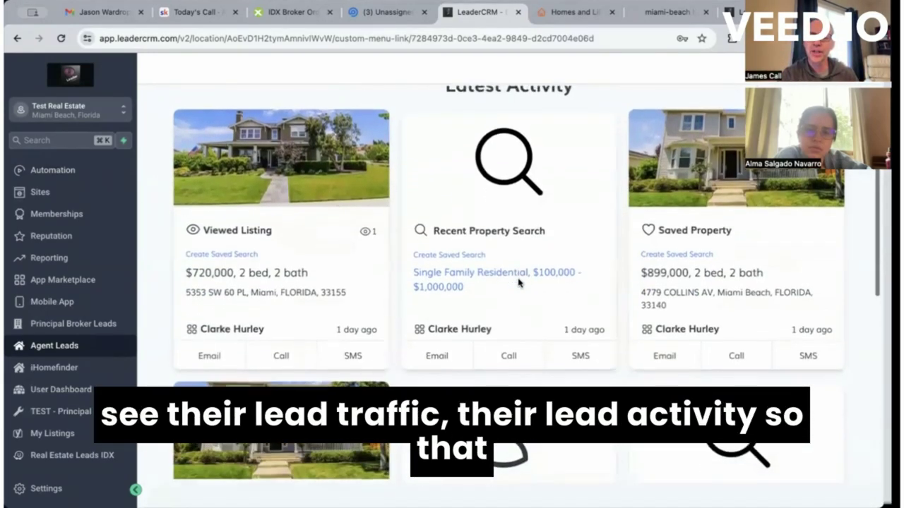
pyautogui.scroll(-3, 518, 283)
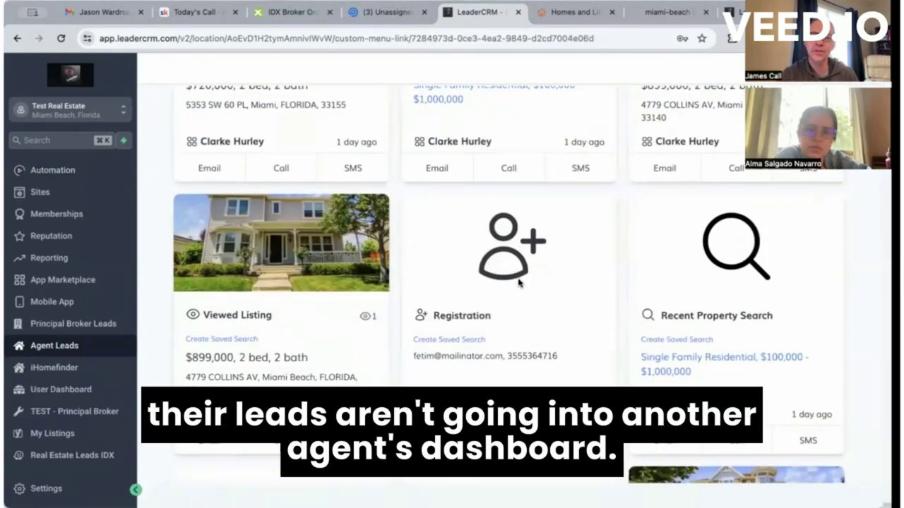
pyautogui.scroll(-5, 518, 284)
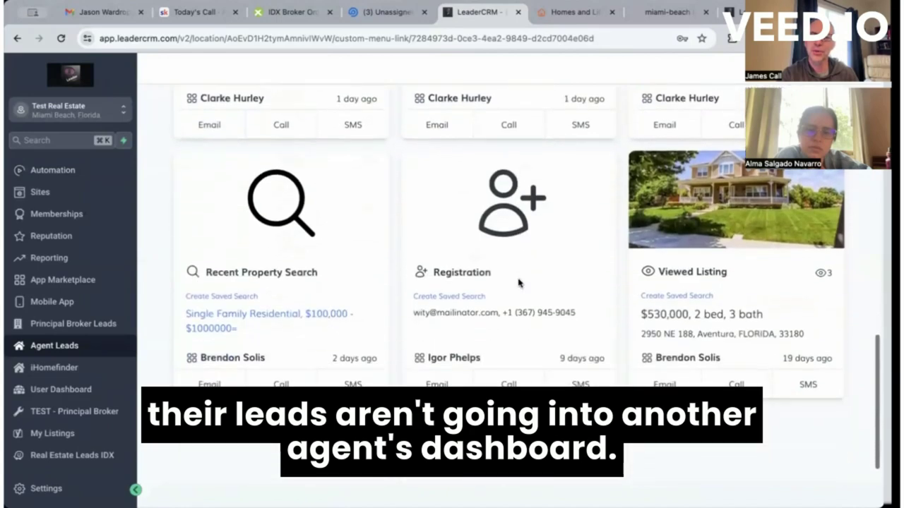
pyautogui.scroll(5, 519, 283)
pyautogui.scroll(5, 519, 284)
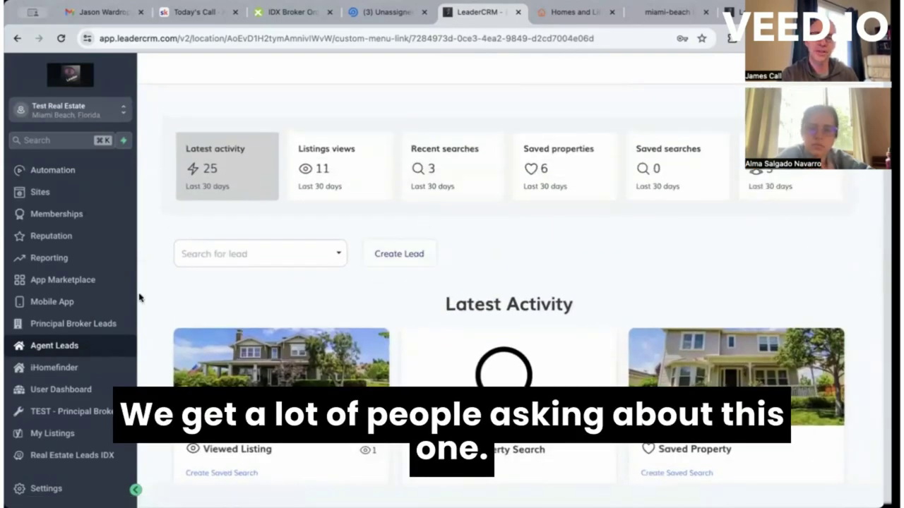
pyautogui.click(78, 367)
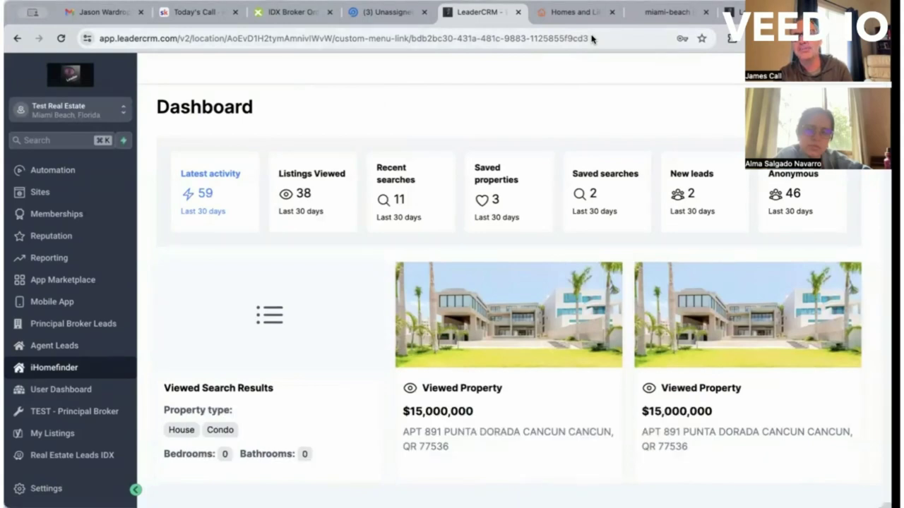
# Open idxaddons.com/widgets in a new browser tab
pyautogui.click(667, 12)
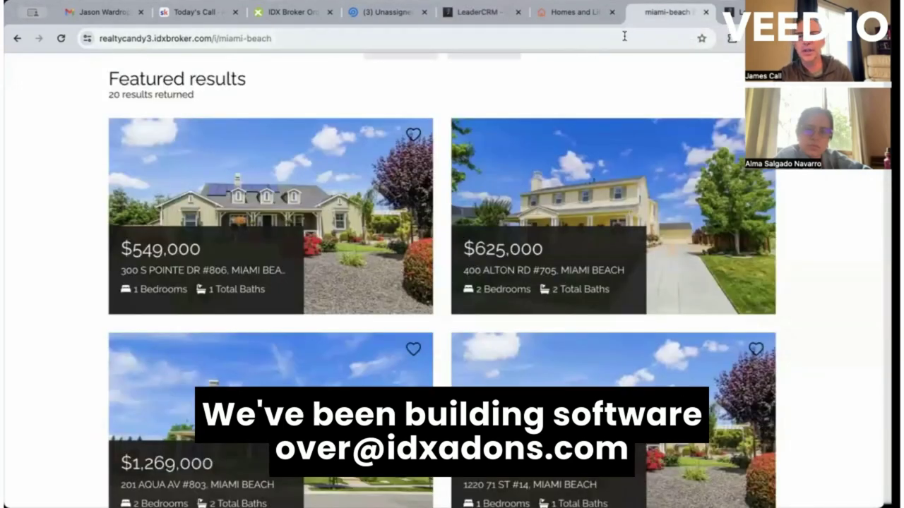
pyautogui.hotkey('ctrl', 't')
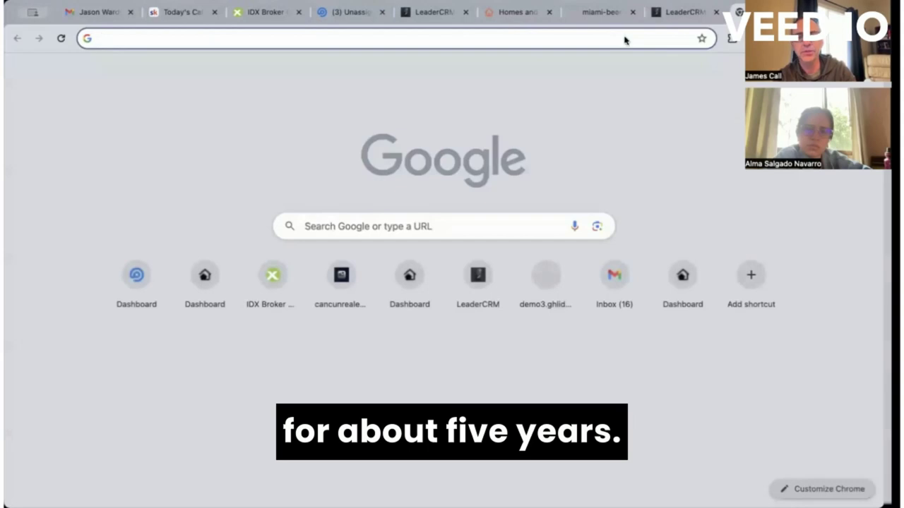
pyautogui.write('id')
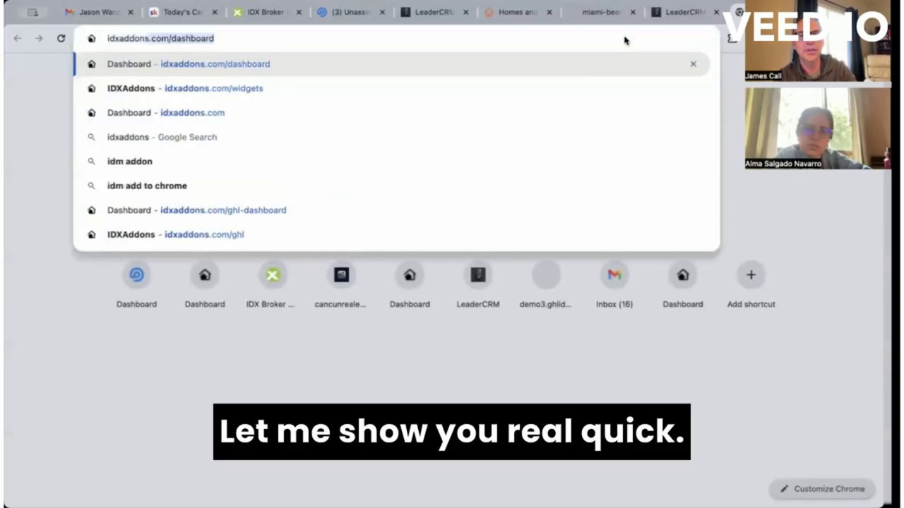
pyautogui.write('xaddons.com/w')
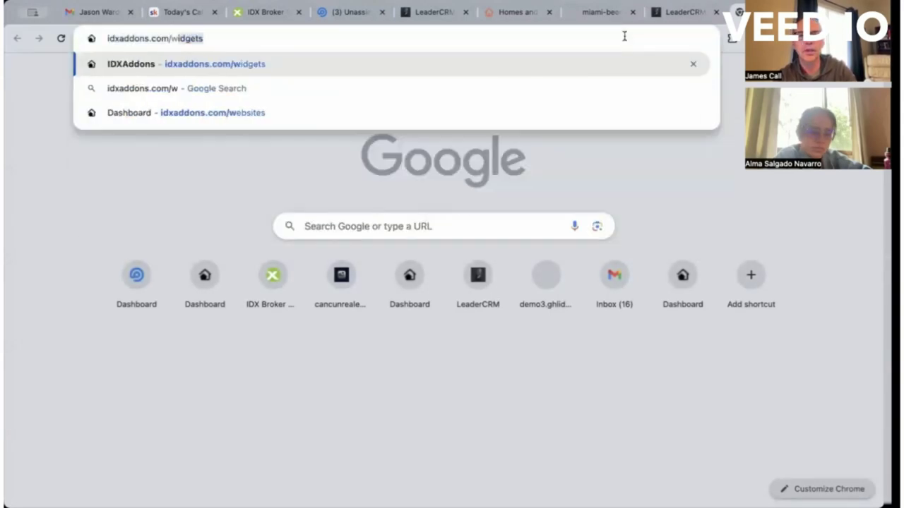
pyautogui.press('Return')
# Look through the IDXAddons widget categories, including the map, lead generation and lead management tools
pyautogui.scroll(-10, 422, 285)
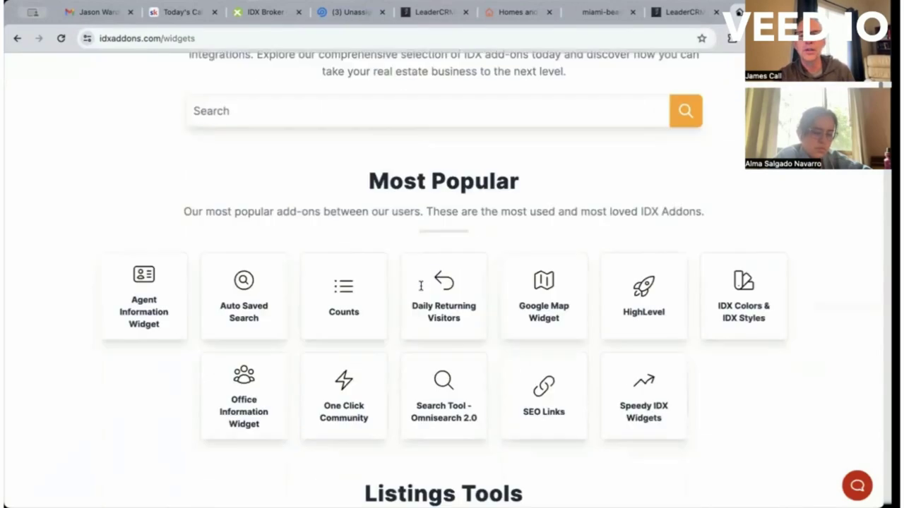
pyautogui.scroll(-10, 422, 289)
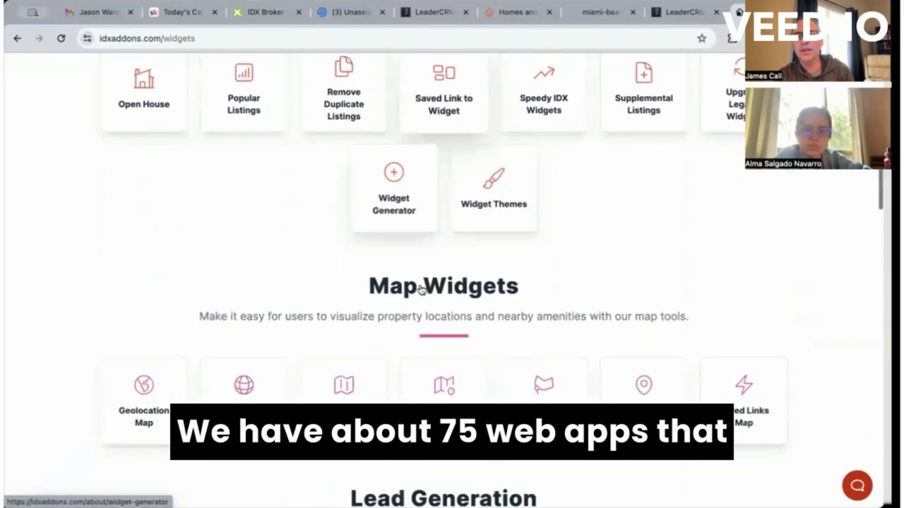
pyautogui.scroll(-5, 422, 290)
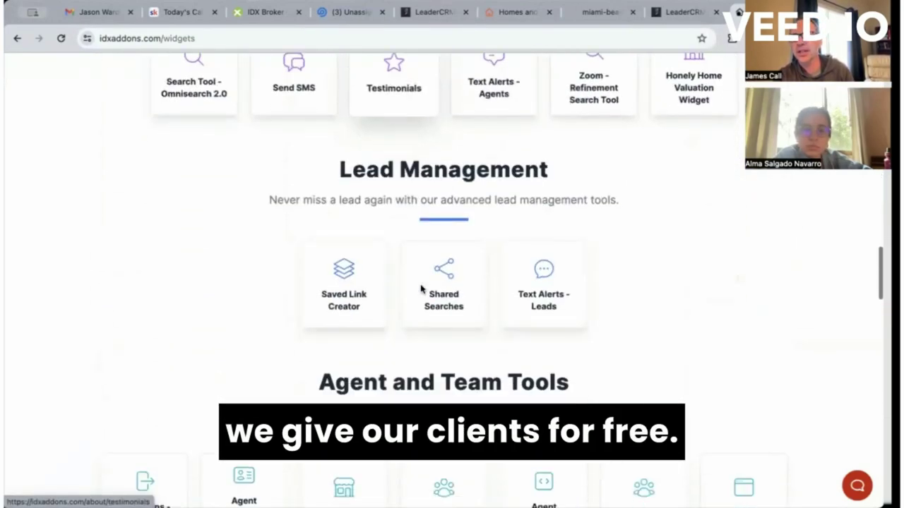
pyautogui.scroll(8, 421, 286)
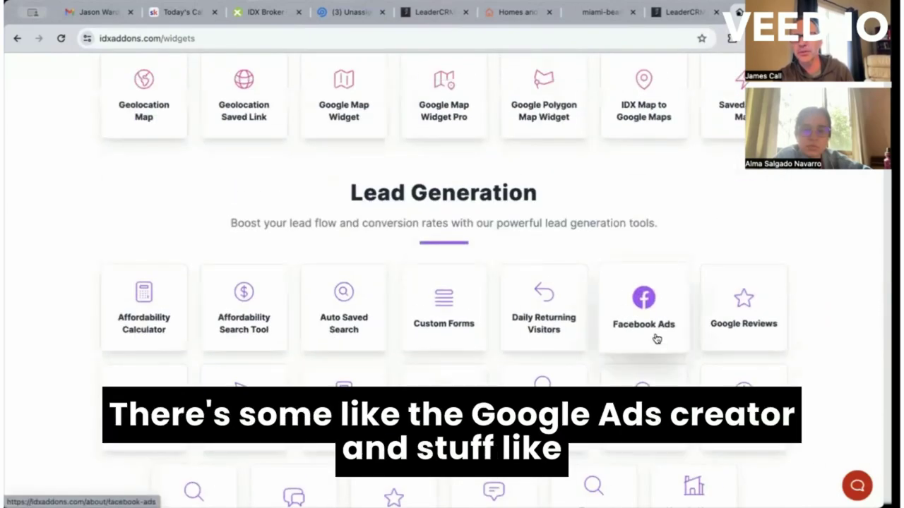
pyautogui.scroll(-3, 656, 339)
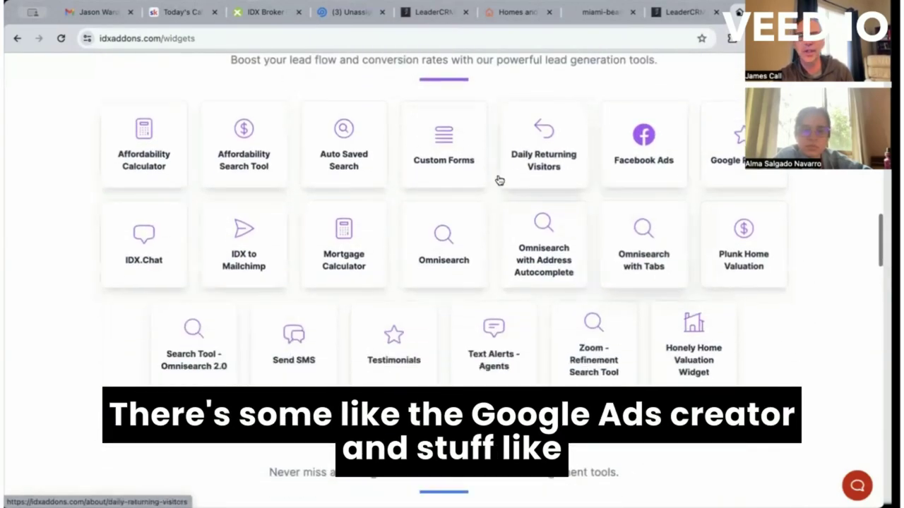
# Go to the IDXAddons HighLevel page at idxaddons.com/ghl
pyautogui.click(189, 38)
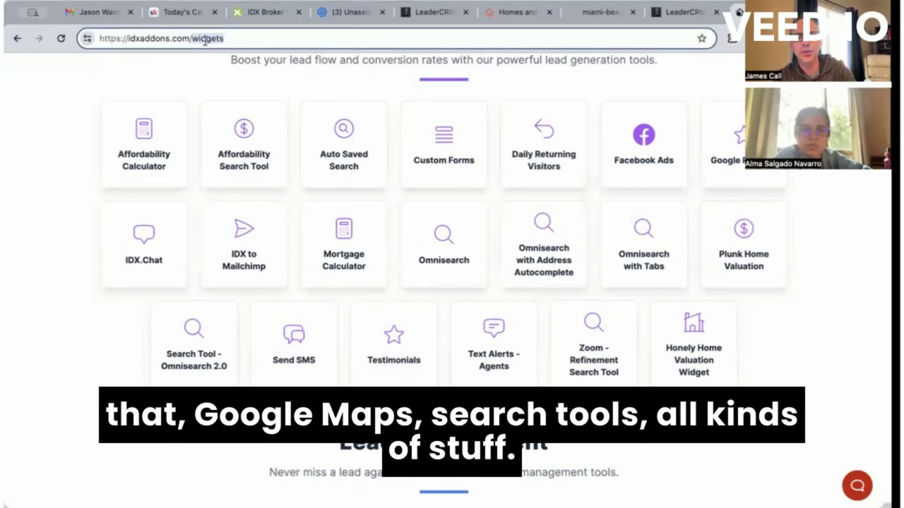
pyautogui.write('gh')
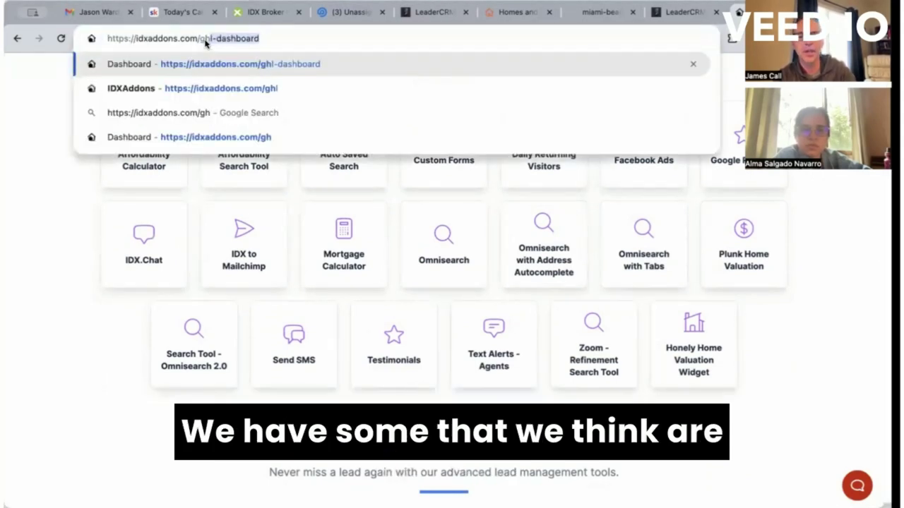
pyautogui.write('l')
pyautogui.press('Return')
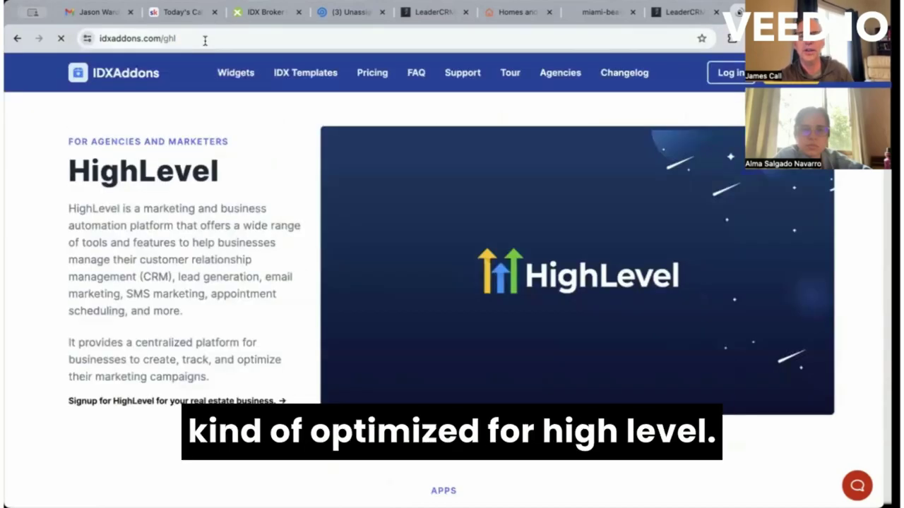
# Look through the tools that work with HighLevel and IDX Broker
pyautogui.scroll(-5, 311, 260)
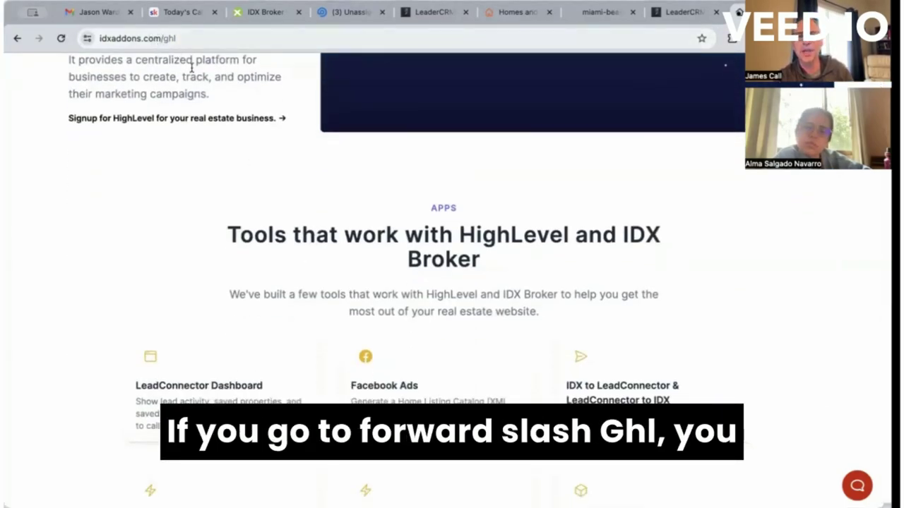
pyautogui.scroll(-1, 238, 146)
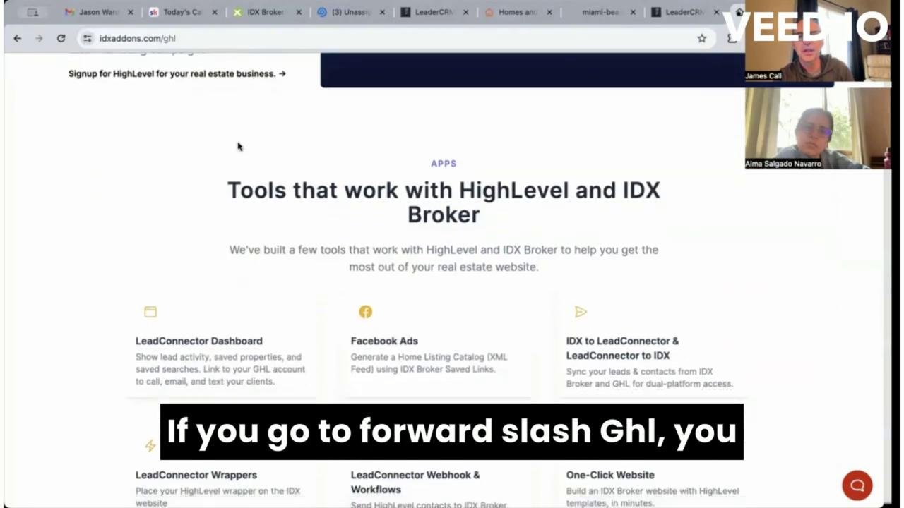
pyautogui.scroll(-3, 238, 147)
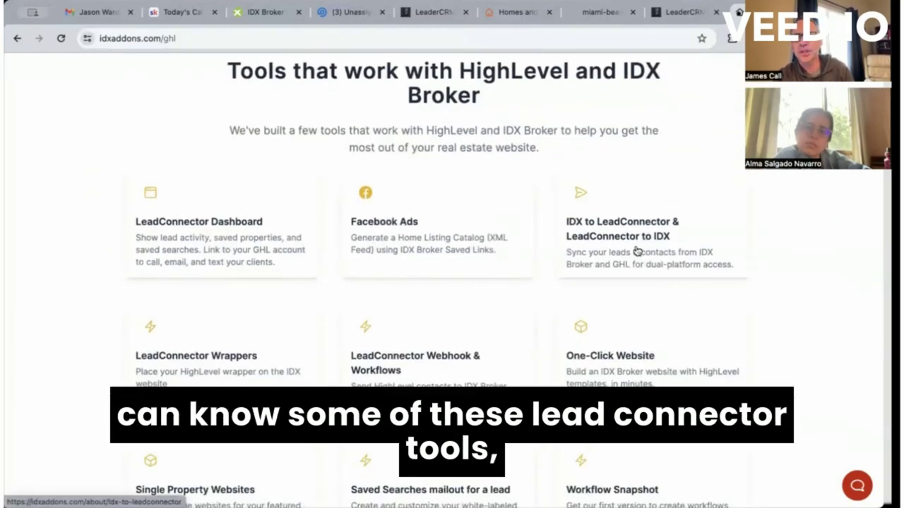
pyautogui.scroll(-4, 597, 310)
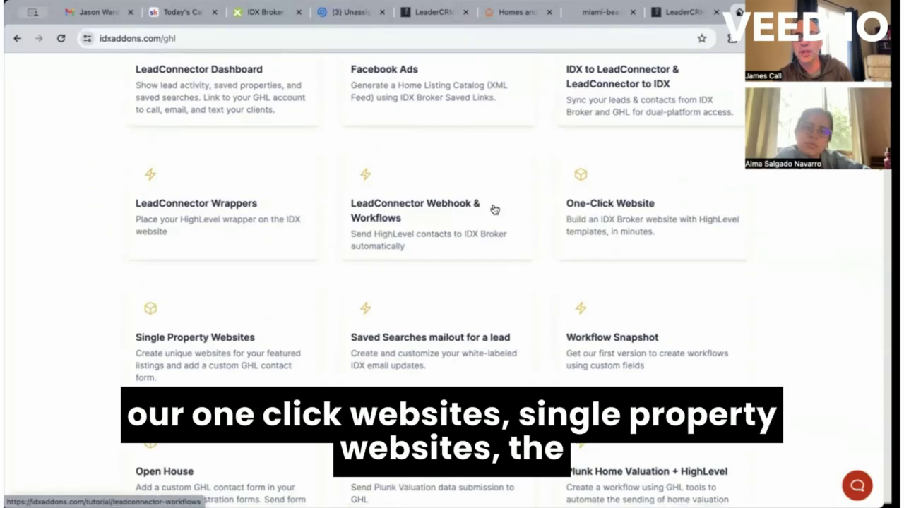
# Look over the remaining HighLevel tools, from LeadConnector Wrappers and One-Click Website down to the Website Generator
pyautogui.scroll(-2, 452, 275)
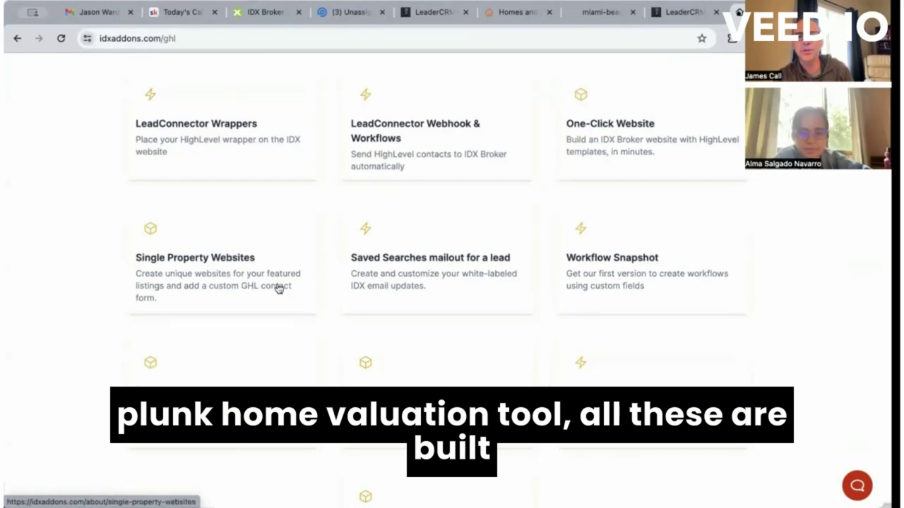
pyautogui.scroll(-5, 342, 317)
pyautogui.scroll(1, 343, 315)
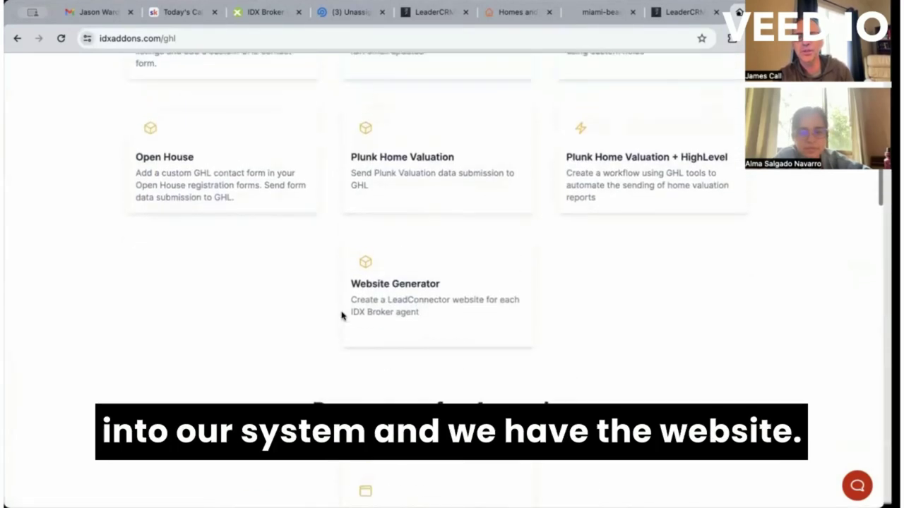
pyautogui.scroll(5, 404, 314)
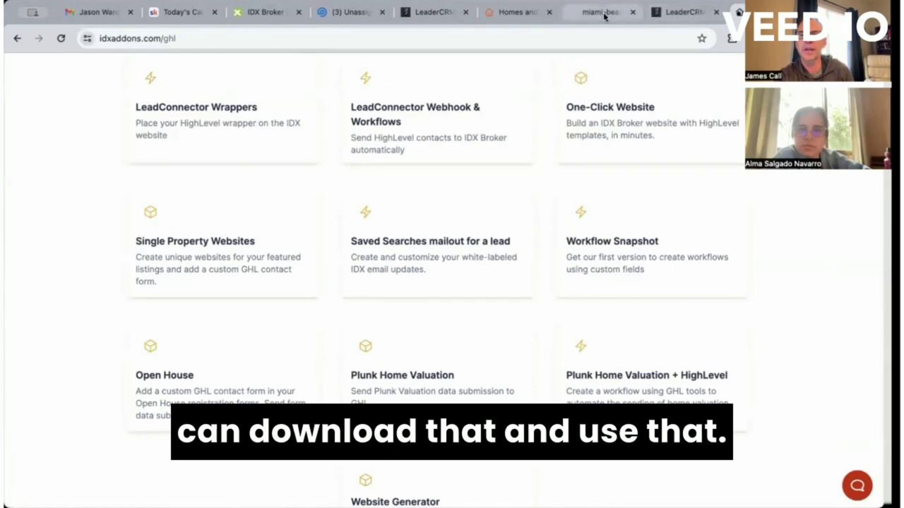
# Open the demo3.ghlidx.com sample real estate site in a new browser tab
pyautogui.hotkey('ctrl', 't')
pyautogui.write('de')
pyautogui.press('Return')
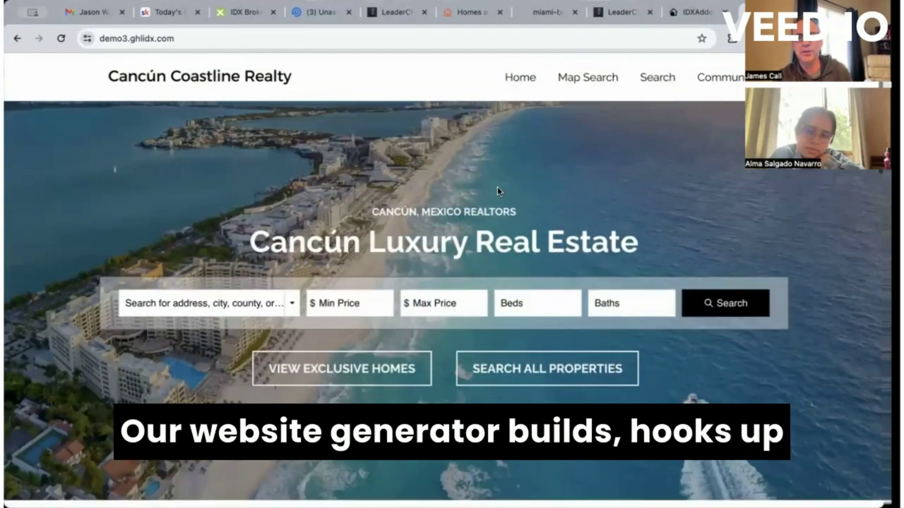
# Look through the demo home page down to Featured Properties and advance the property carousel to further listings
pyautogui.scroll(-4, 497, 189)
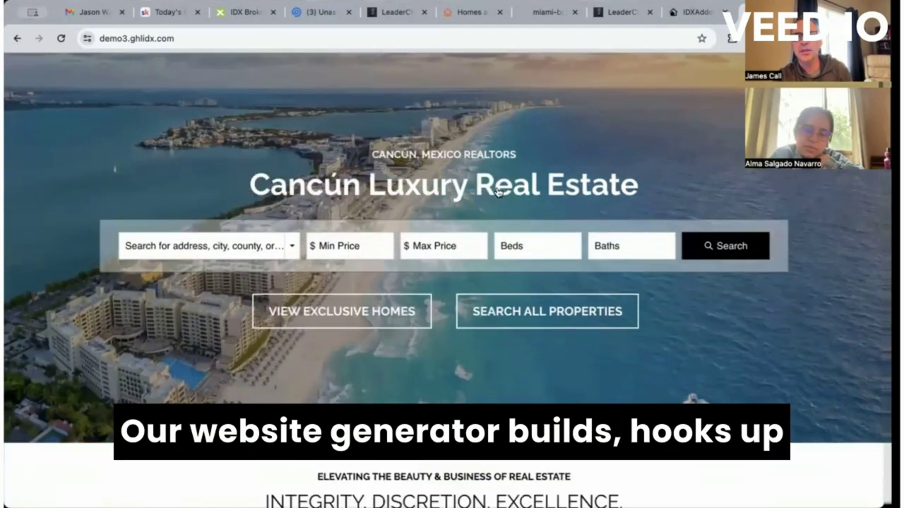
pyautogui.scroll(-5, 497, 191)
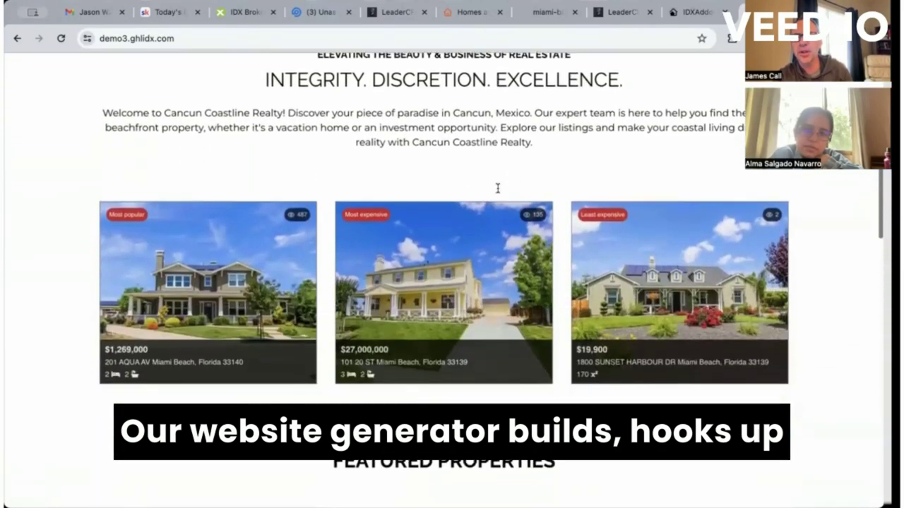
pyautogui.scroll(-5, 496, 193)
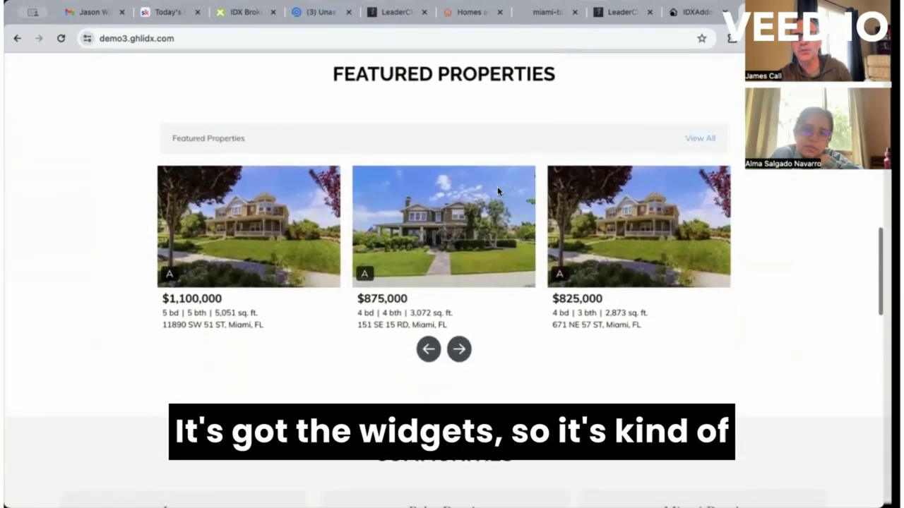
pyautogui.scroll(-2, 497, 186)
pyautogui.click(459, 252)
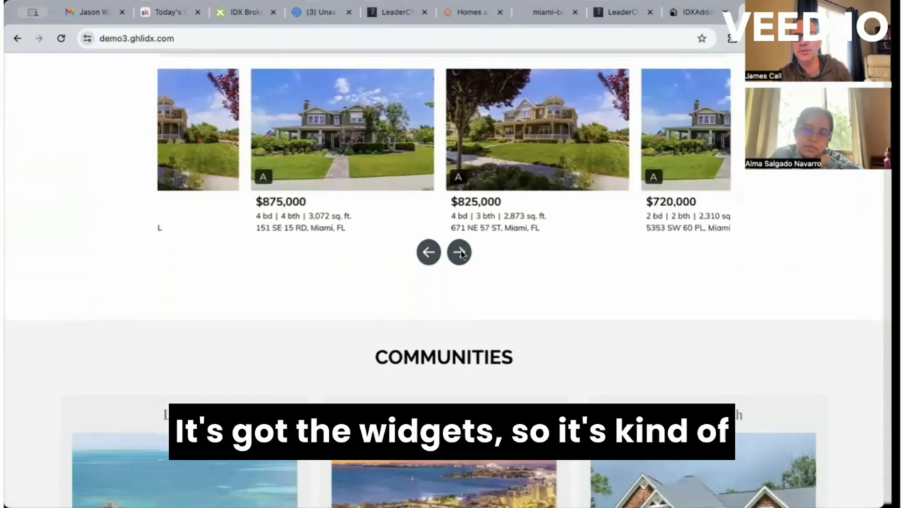
# Examine the Communities section and pan the Latest Listings map east towards the bay
pyautogui.scroll(-6, 511, 267)
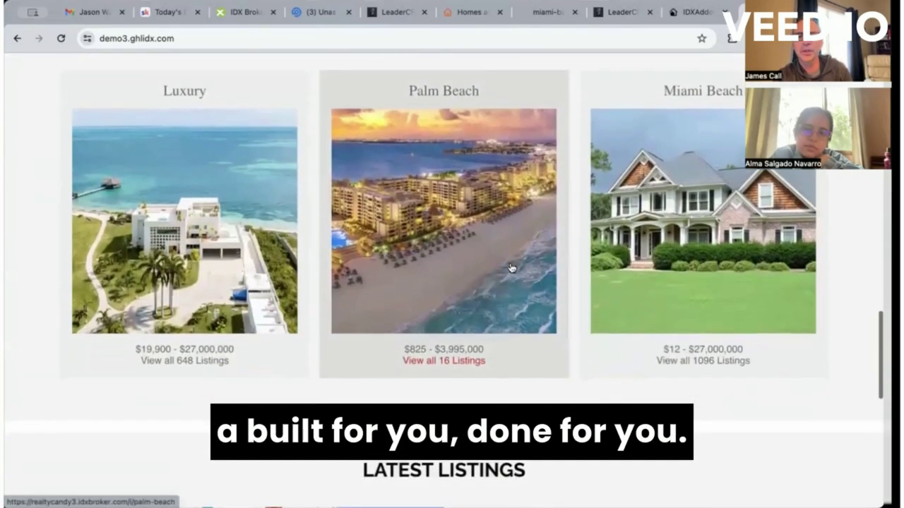
pyautogui.scroll(2, 643, 241)
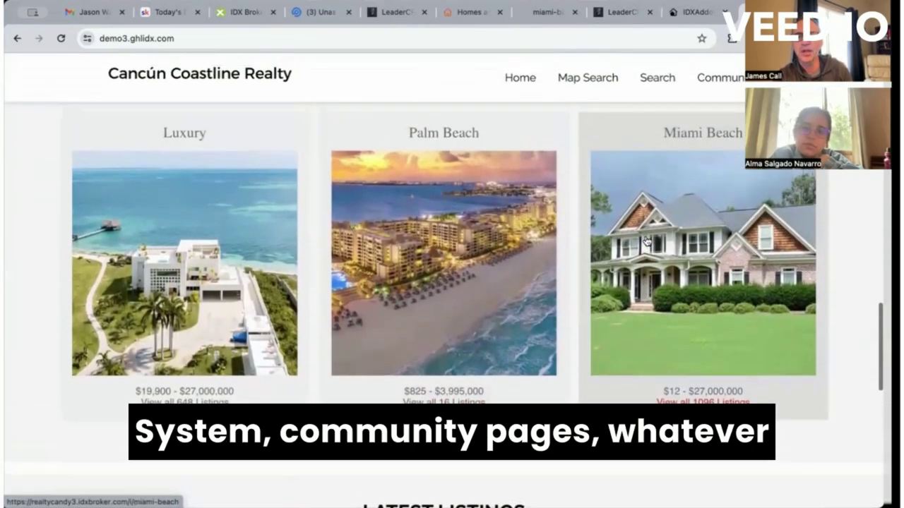
pyautogui.scroll(-6, 267, 300)
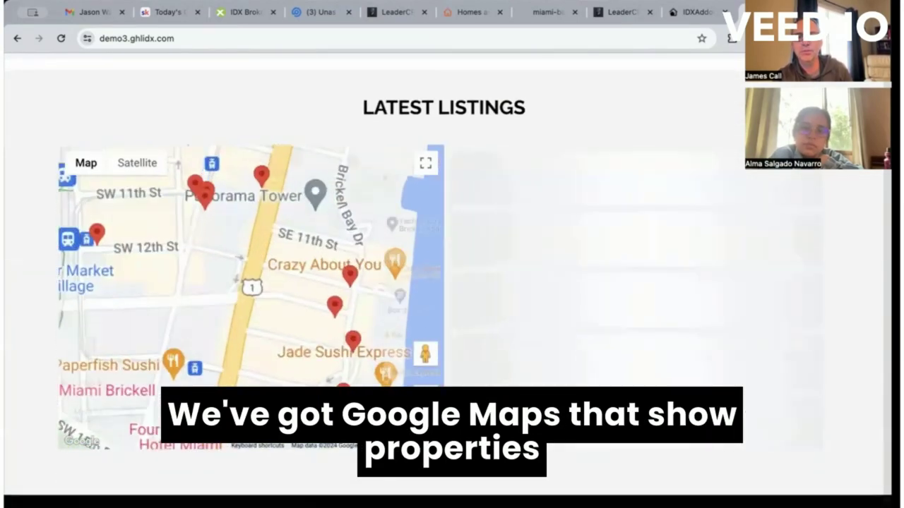
pyautogui.moveTo(233, 297); pyautogui.dragTo(55, 295)
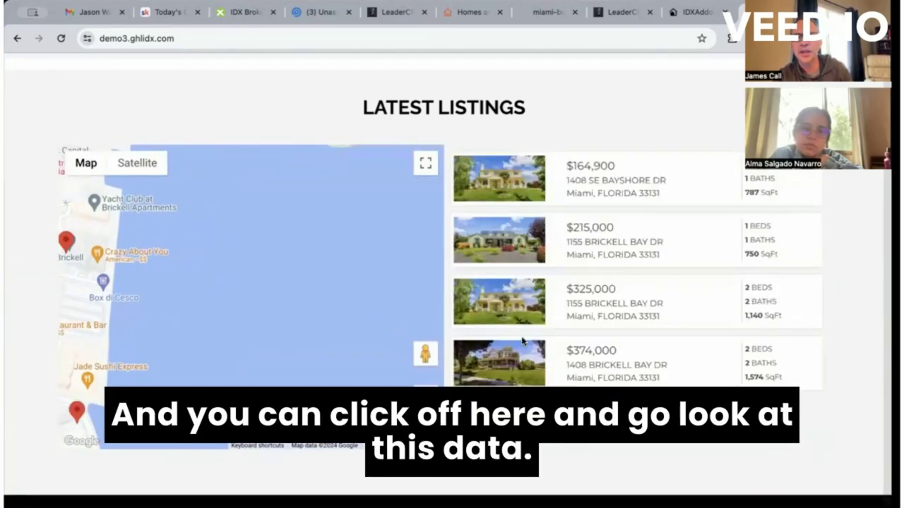
pyautogui.scroll(-10, 532, 367)
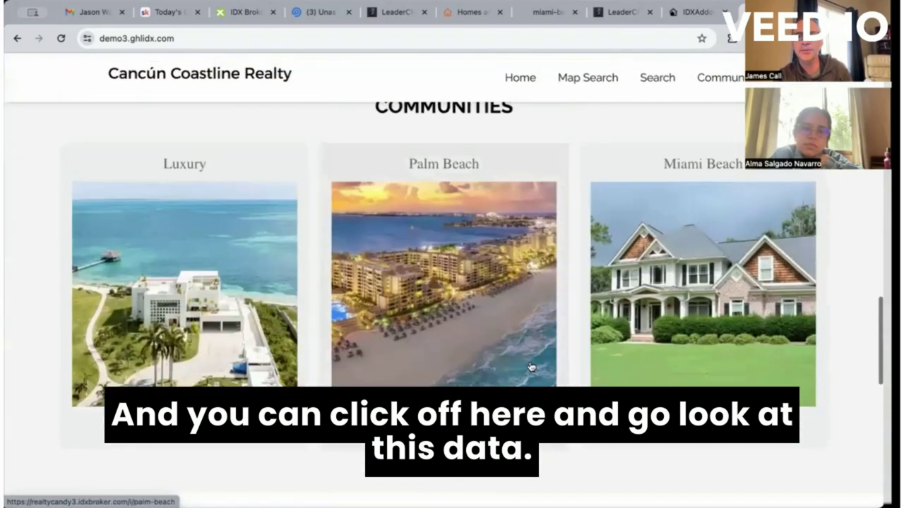
# Open the Miami Beach community page from the demo site's Communities navigation
pyautogui.scroll(15, 532, 366)
pyautogui.moveTo(703, 92)
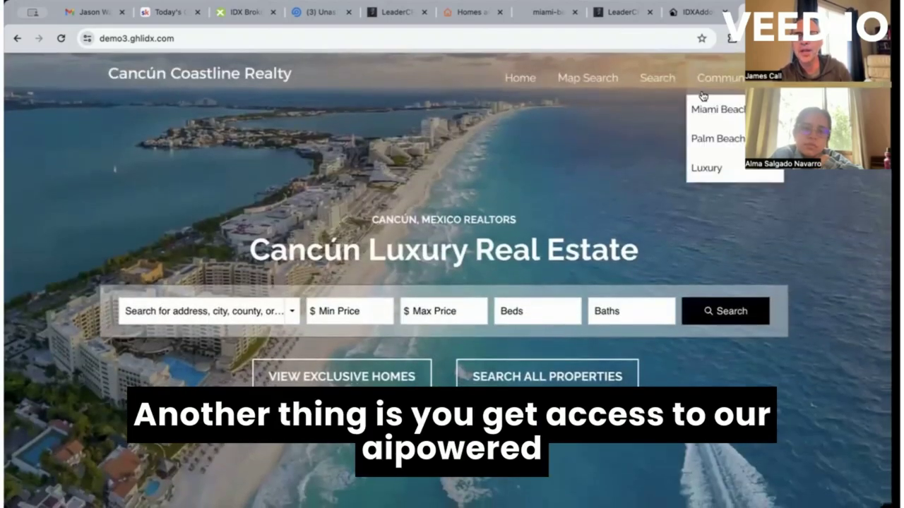
pyautogui.click(712, 111)
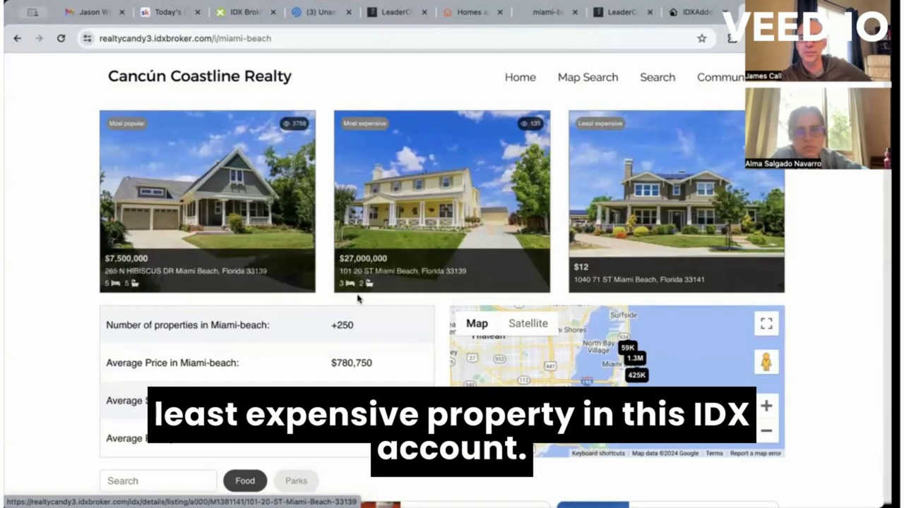
# Zoom in two levels on the Miami Beach listings map beside the market statistics
pyautogui.scroll(-2, 358, 299)
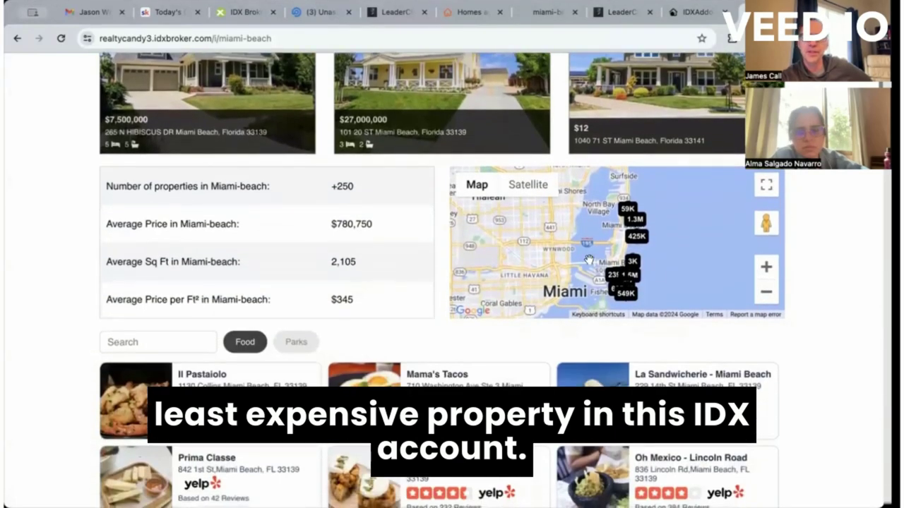
pyautogui.click(768, 269)
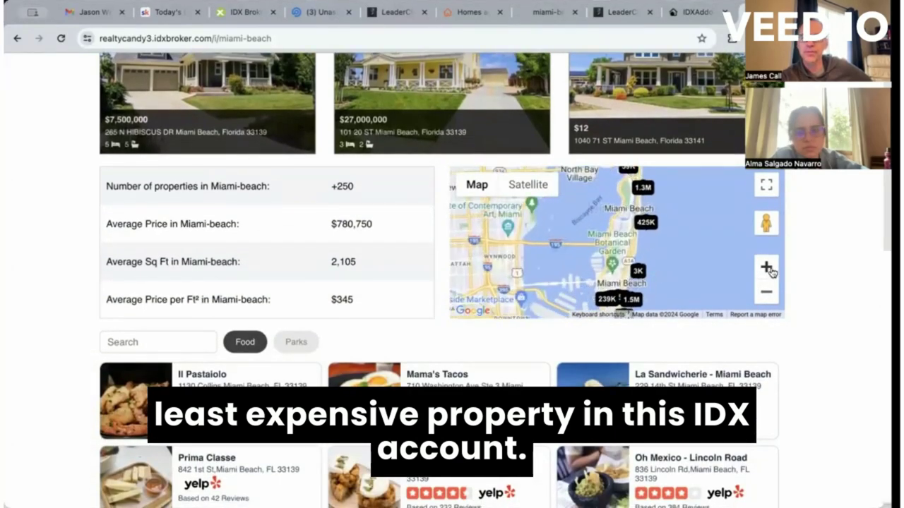
pyautogui.click(768, 269)
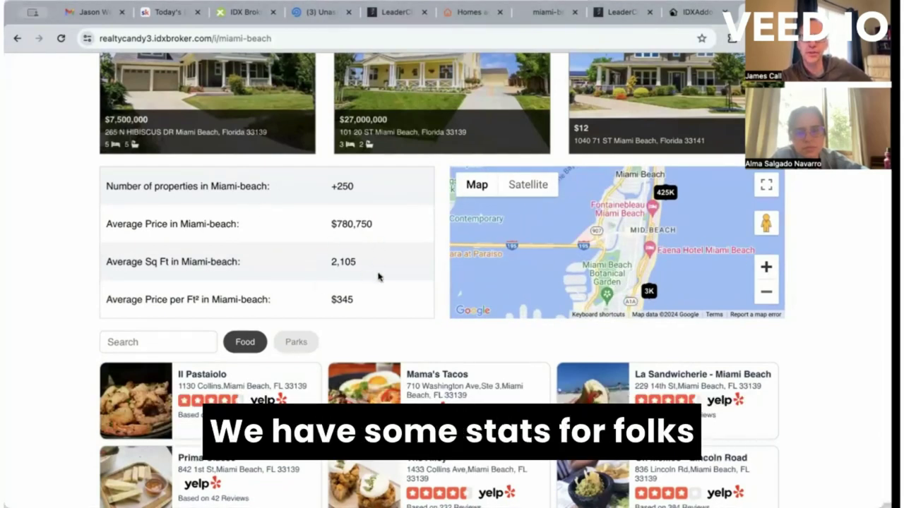
# Examine the Yelp food recommendations and the Miami Beach community description below the market statistics
pyautogui.scroll(-3, 377, 276)
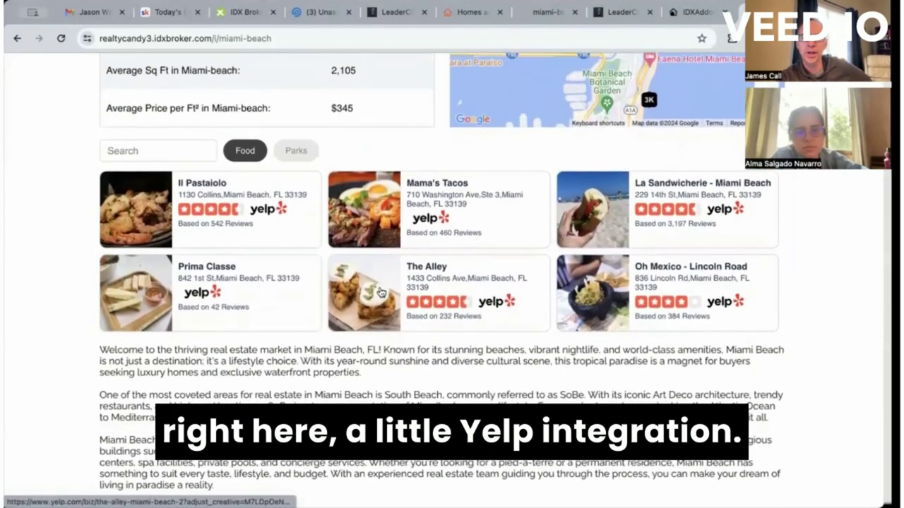
pyautogui.scroll(-2, 379, 291)
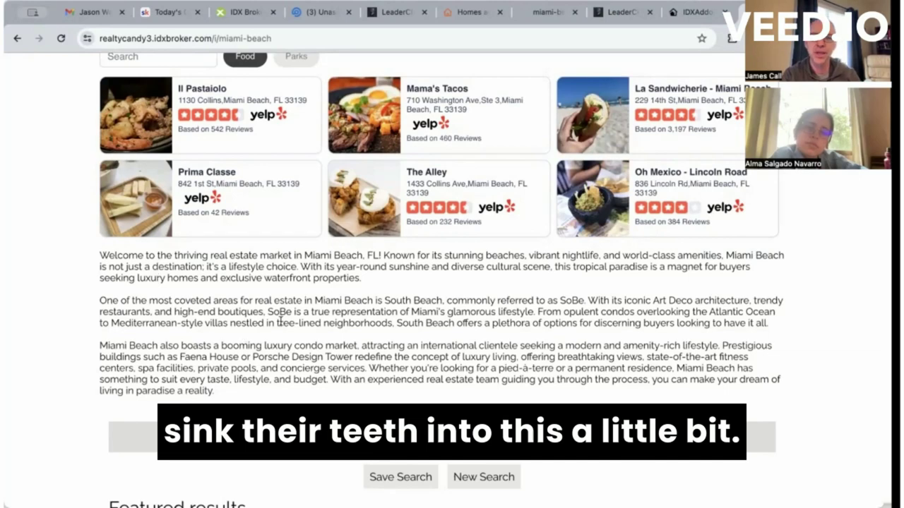
pyautogui.scroll(-1, 336, 328)
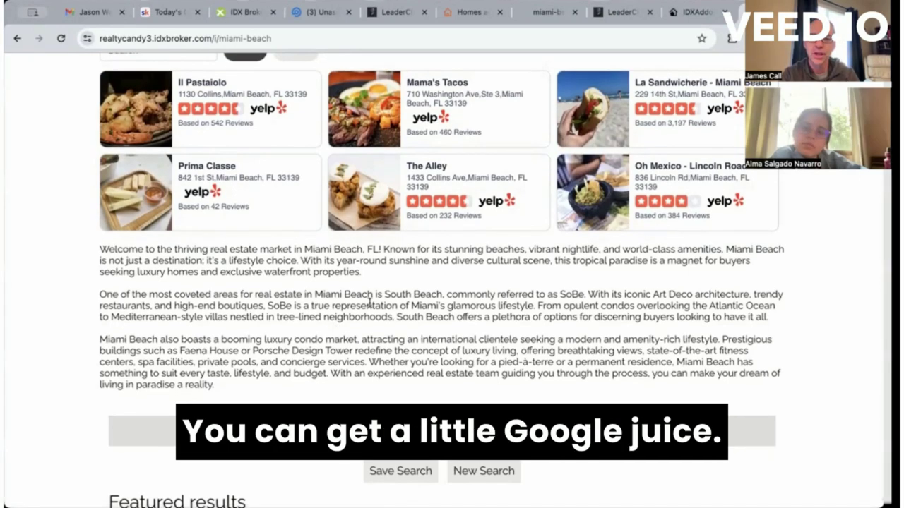
pyautogui.moveTo(371, 305); pyautogui.dragTo(377, 339)
pyautogui.click(456, 353)
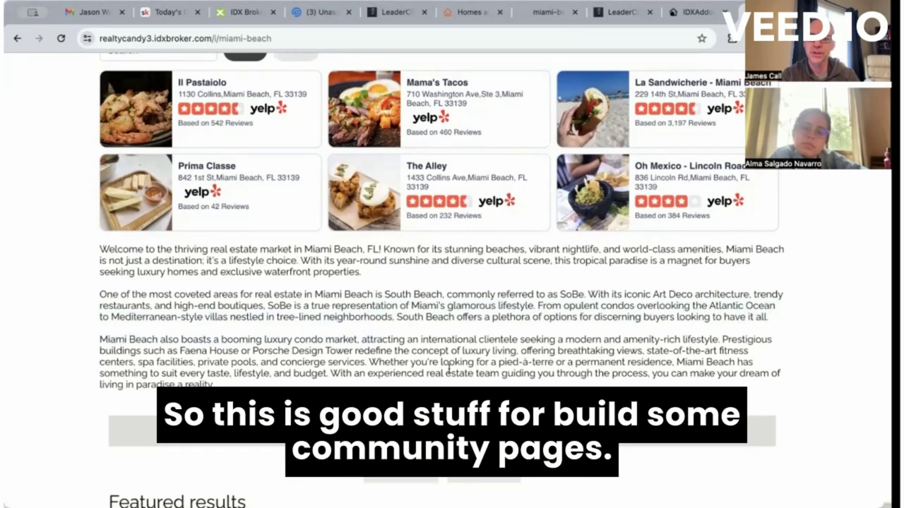
# Look through the Featured results listings for Miami Beach and return to the Yelp recommendations
pyautogui.scroll(-4, 449, 369)
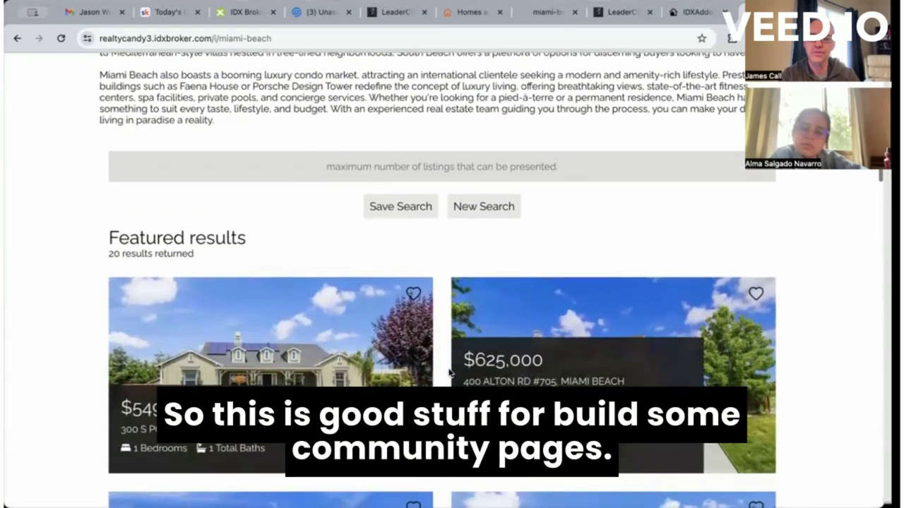
pyautogui.scroll(-2, 450, 373)
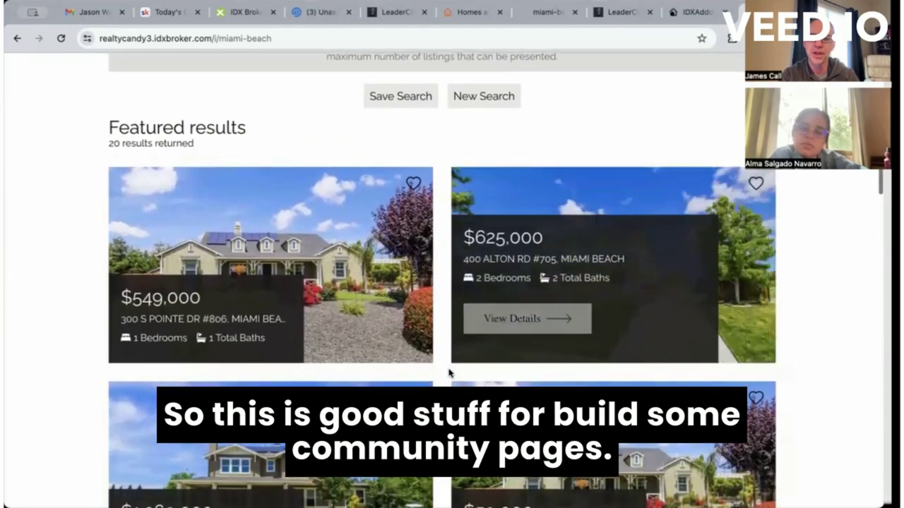
pyautogui.scroll(-4, 449, 374)
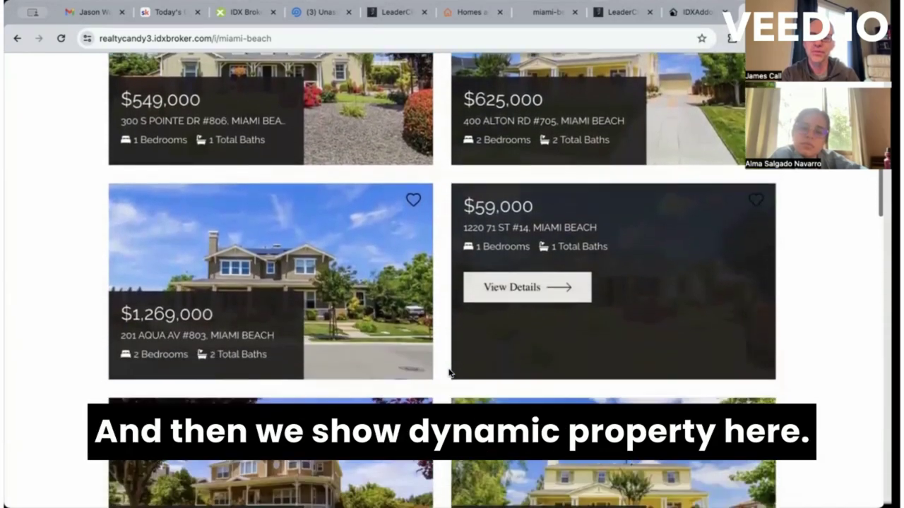
pyautogui.scroll(-4, 449, 373)
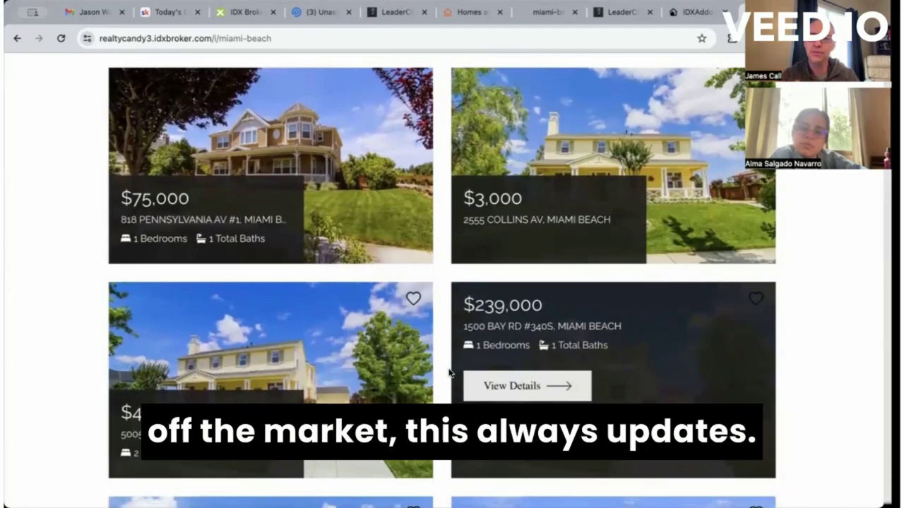
pyautogui.scroll(8, 449, 373)
pyautogui.scroll(3, 449, 373)
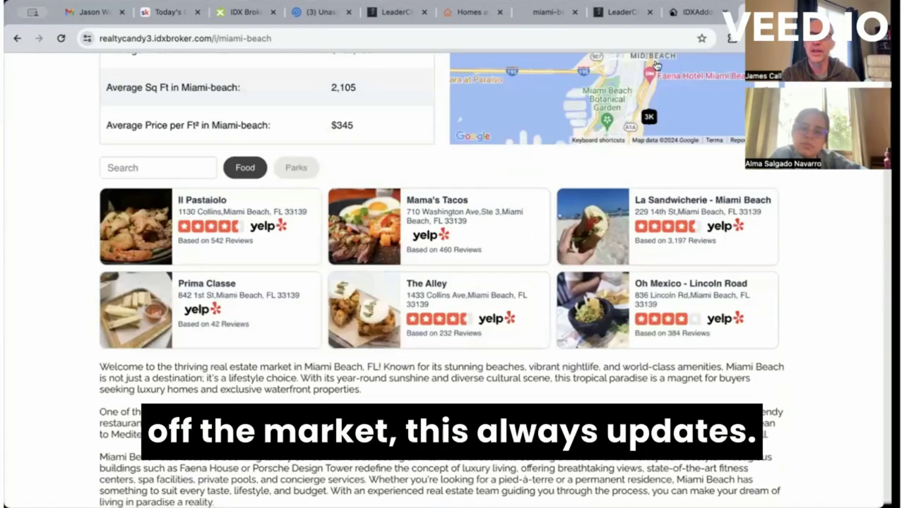